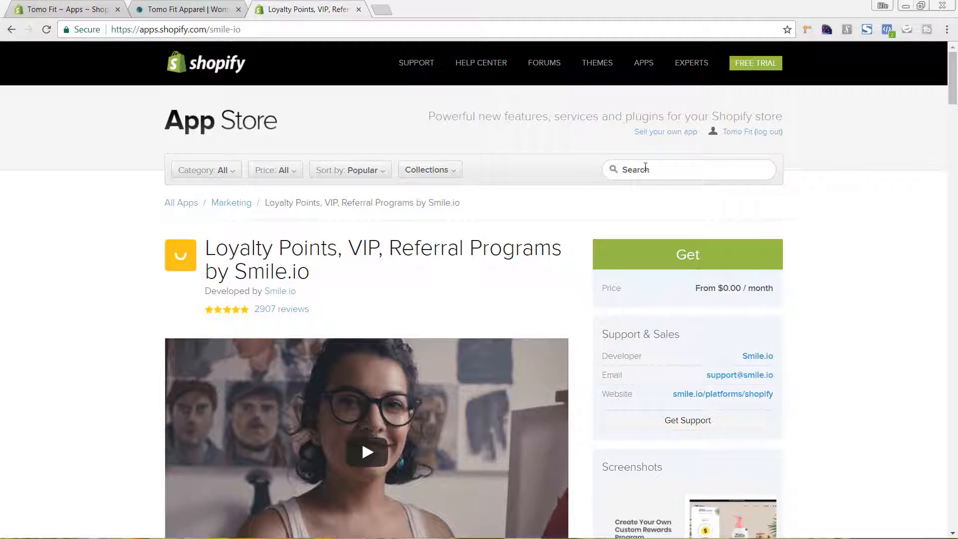
- Get the Loyalty Points, VIP, Referral Programs app by Smile.io and approve its installation on the store
click(711, 179)
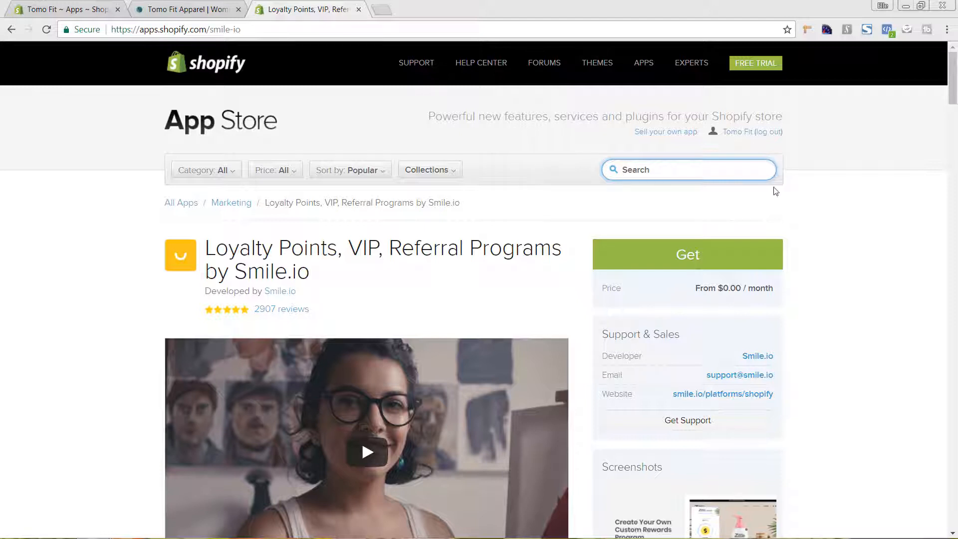
click(834, 195)
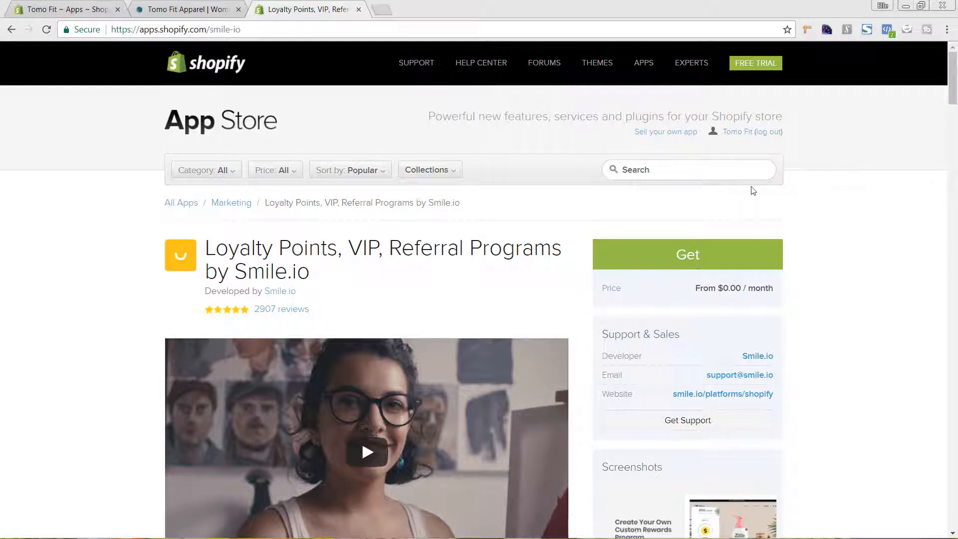
click(702, 263)
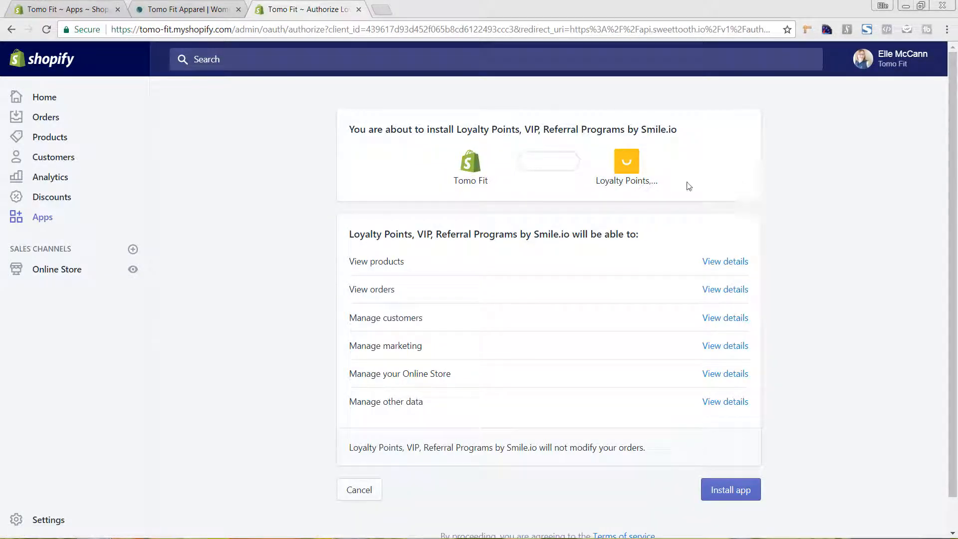
click(721, 492)
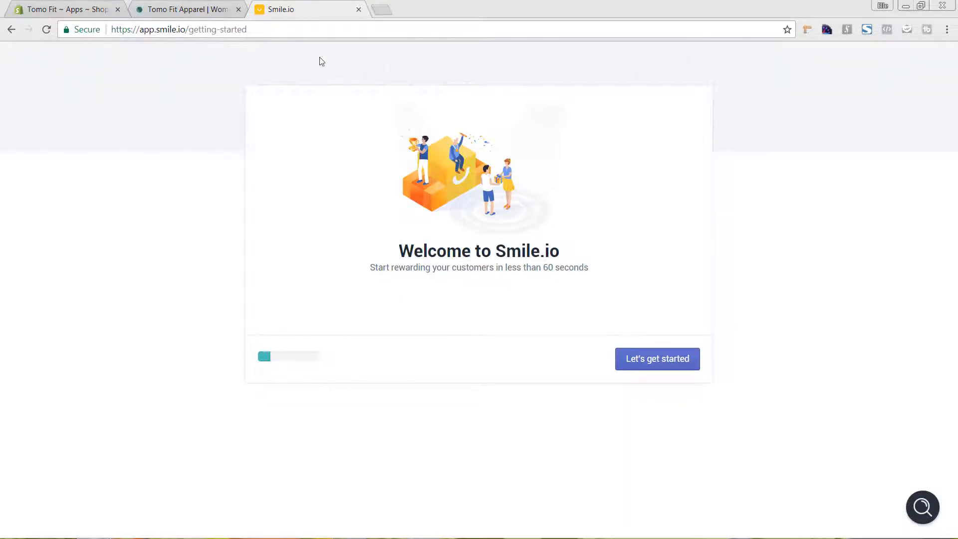
- Refresh the Shopify admin's installed apps list to check for the loyalty app, and return to the Smile.io setup
click(31, 10)
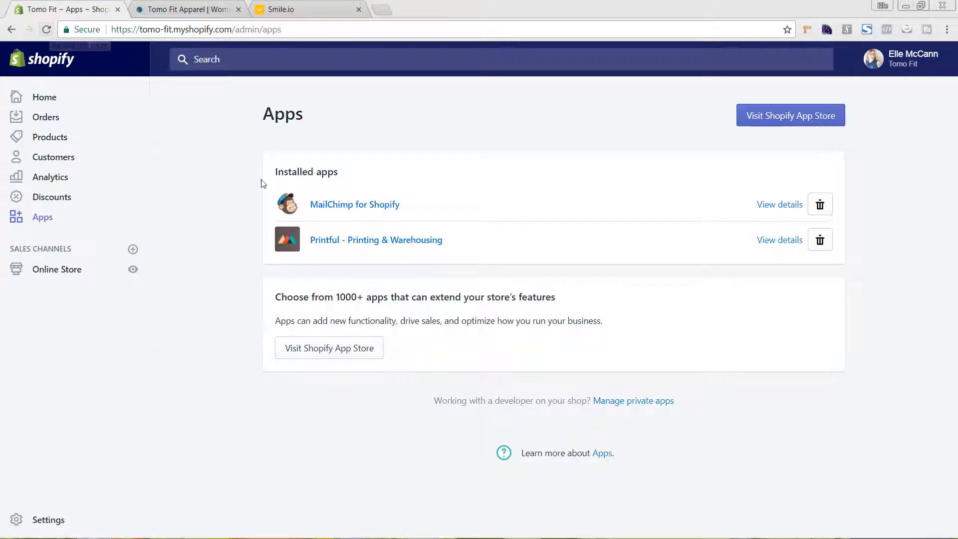
click(46, 29)
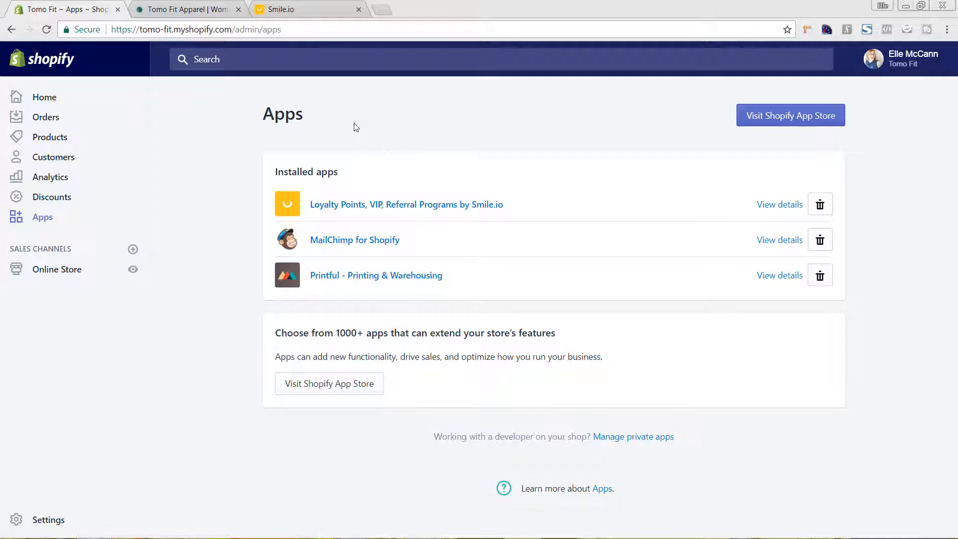
click(306, 11)
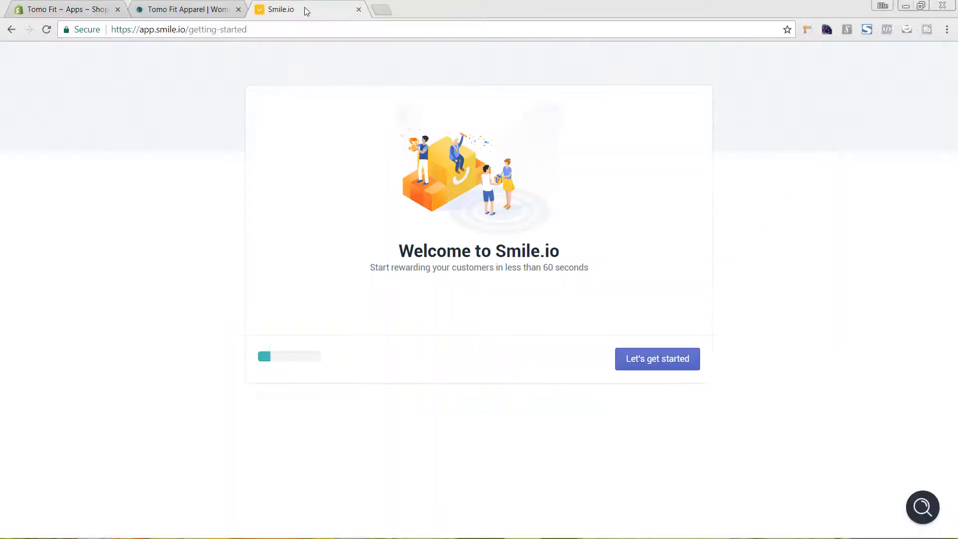
- Start the Smile.io setup and add Facebook share and Twitter share to the rewarded customer actions
click(658, 365)
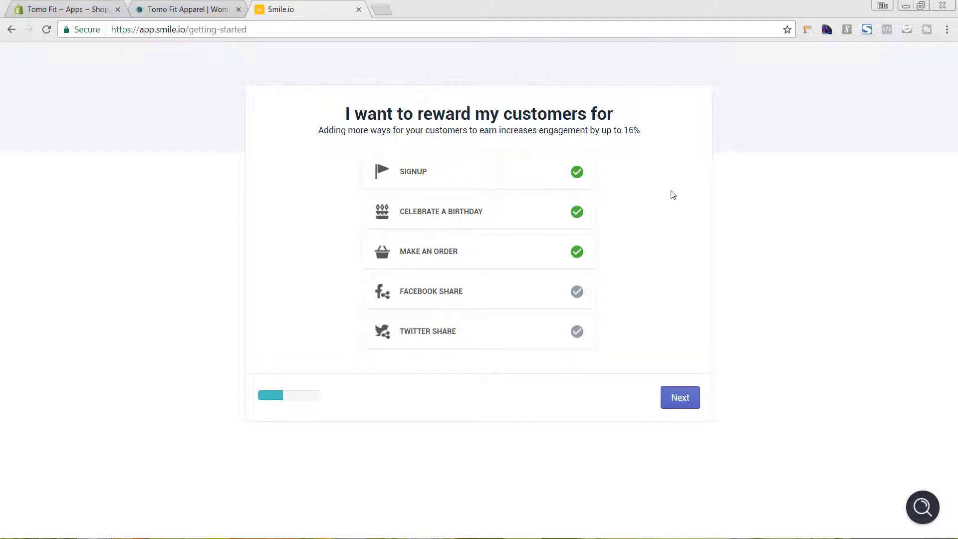
click(580, 295)
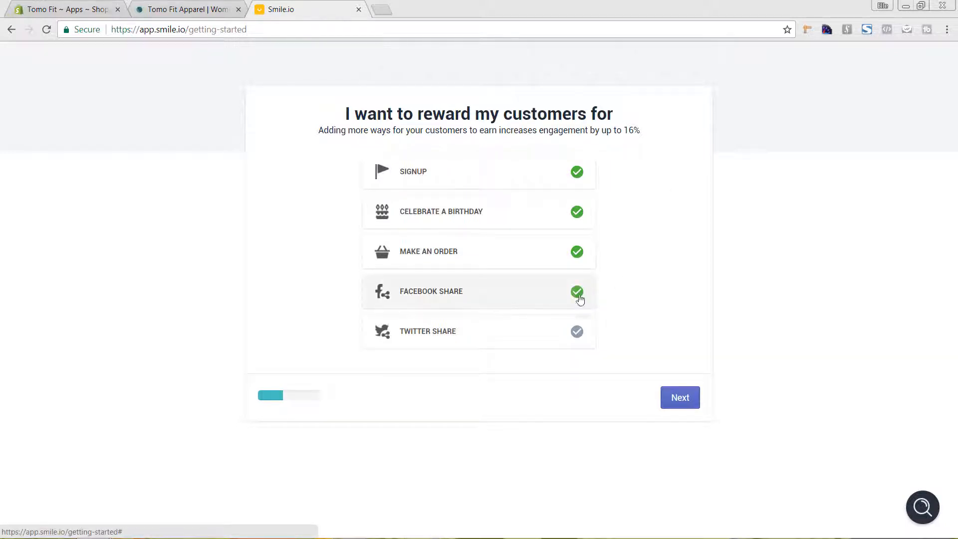
click(577, 332)
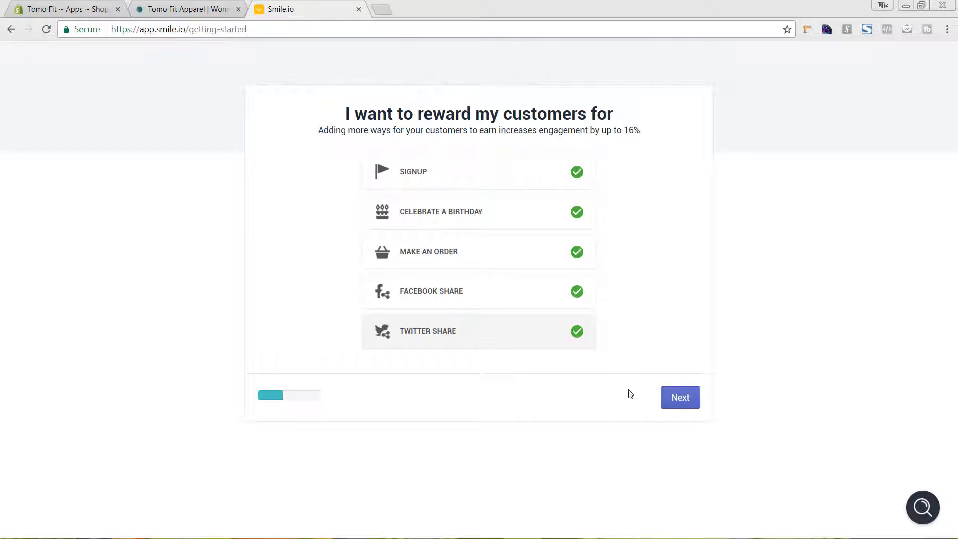
click(687, 407)
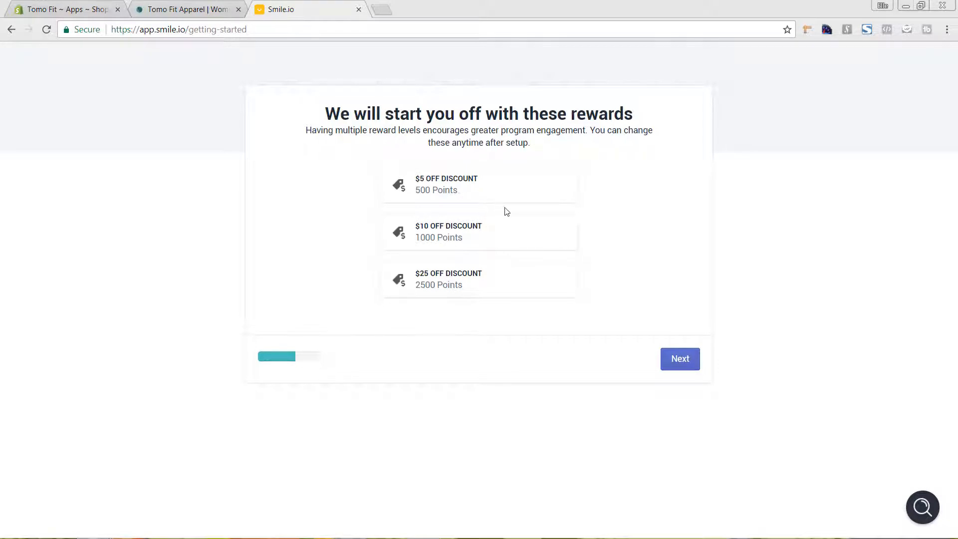
- Accept the suggested discount rewards and the storefront launcher, finishing the setup in the program management home page
click(683, 361)
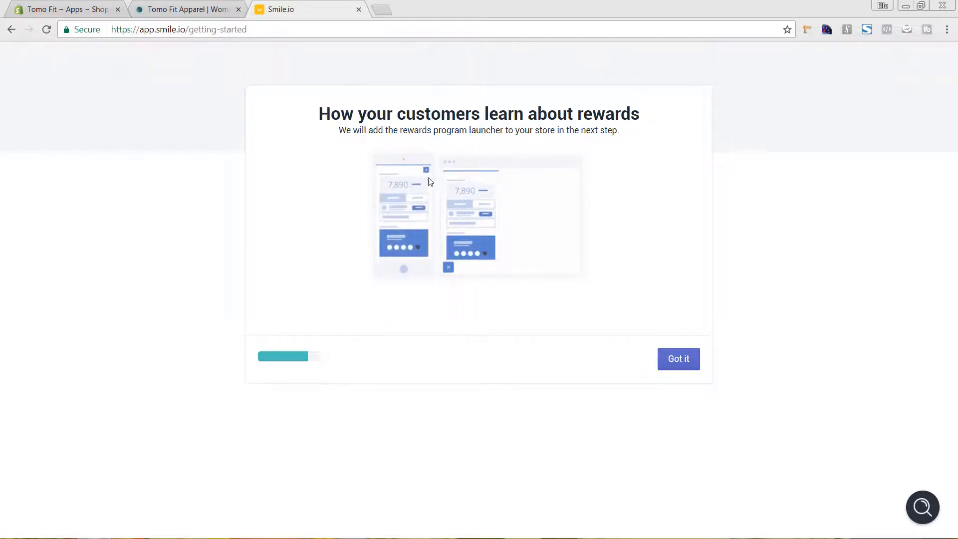
click(683, 366)
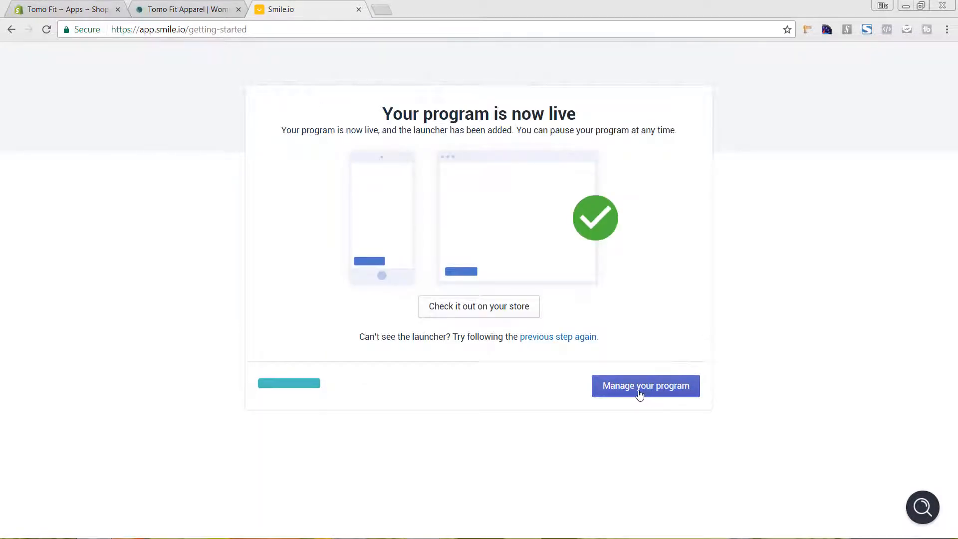
click(639, 394)
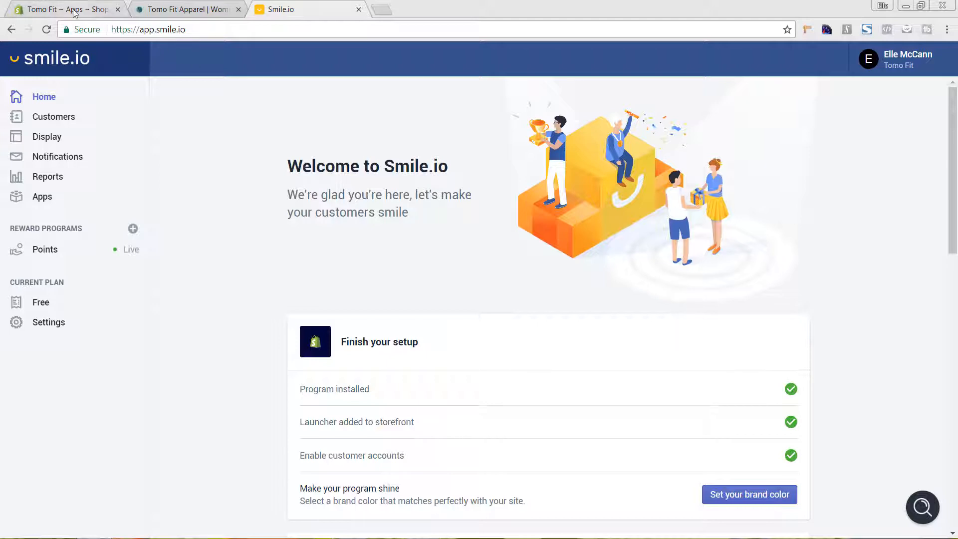
- Look at the loyalty app's entry among the store's installed apps in Shopify and return to Smile.io
click(89, 11)
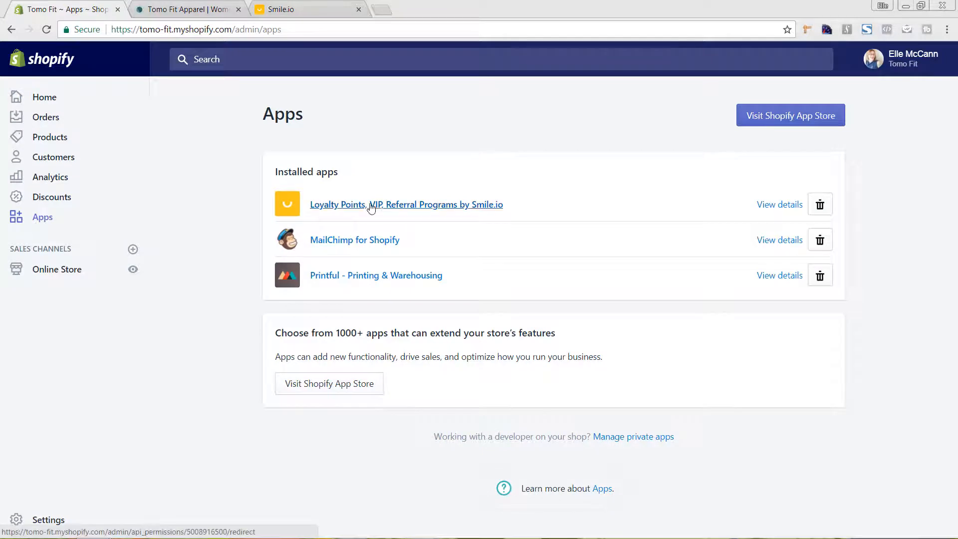
click(307, 12)
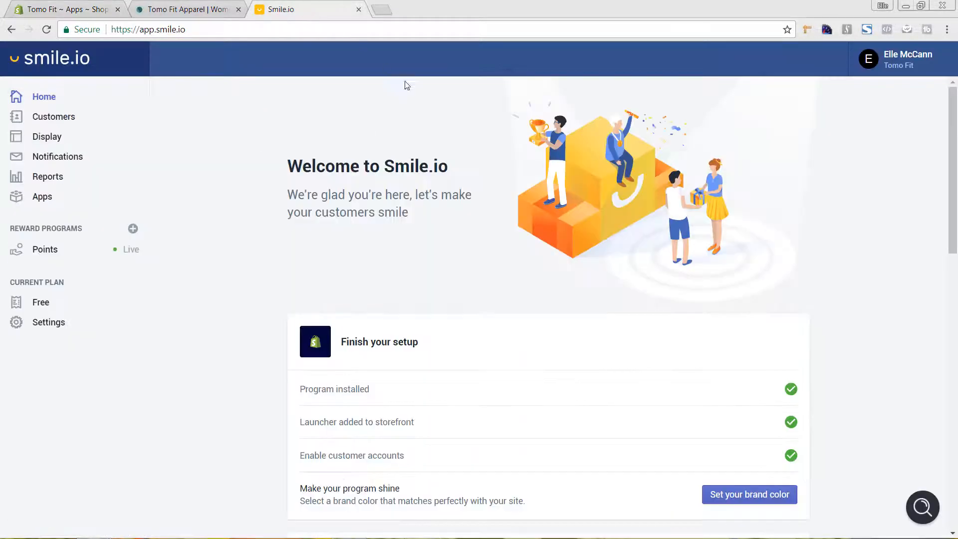
- Set the program's brand color to #2f656b and save the branding
scroll(604, 269, down, 3)
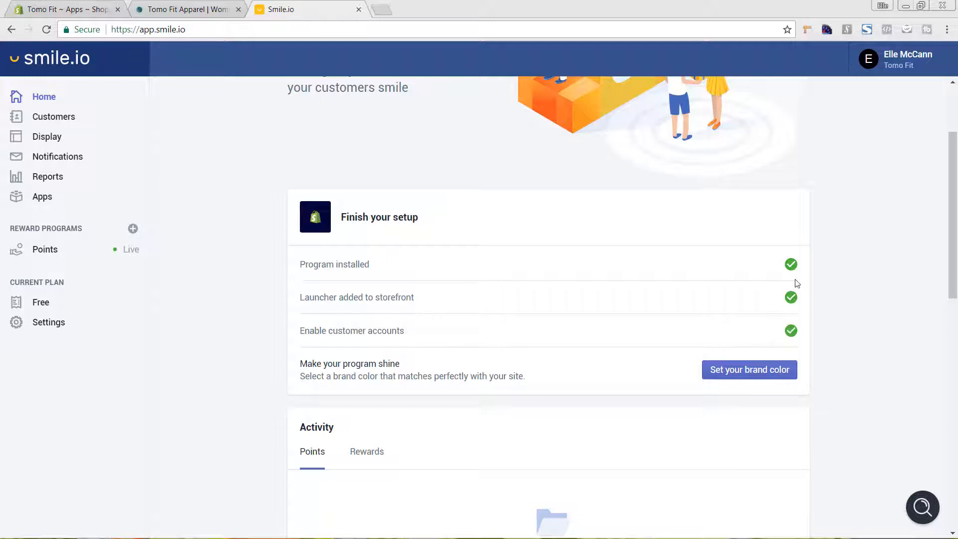
click(727, 378)
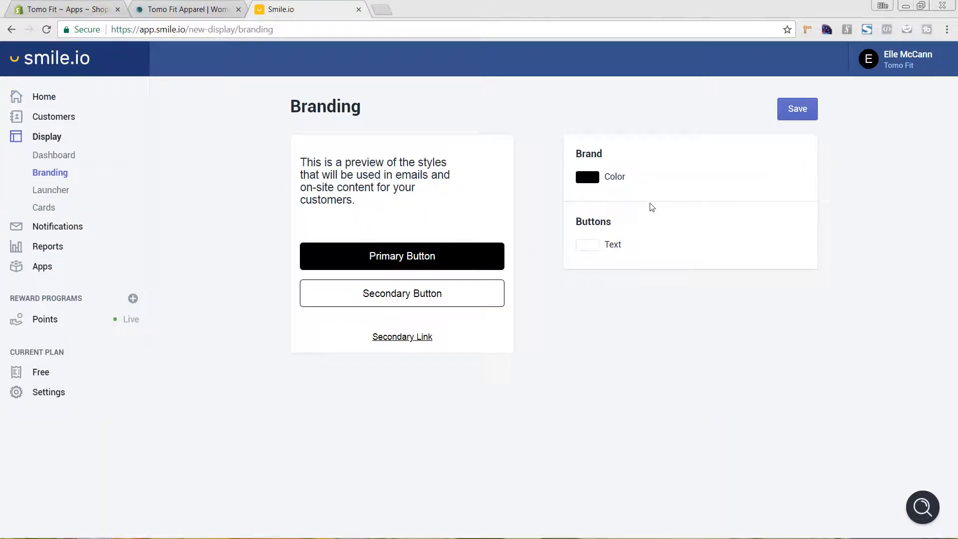
click(589, 181)
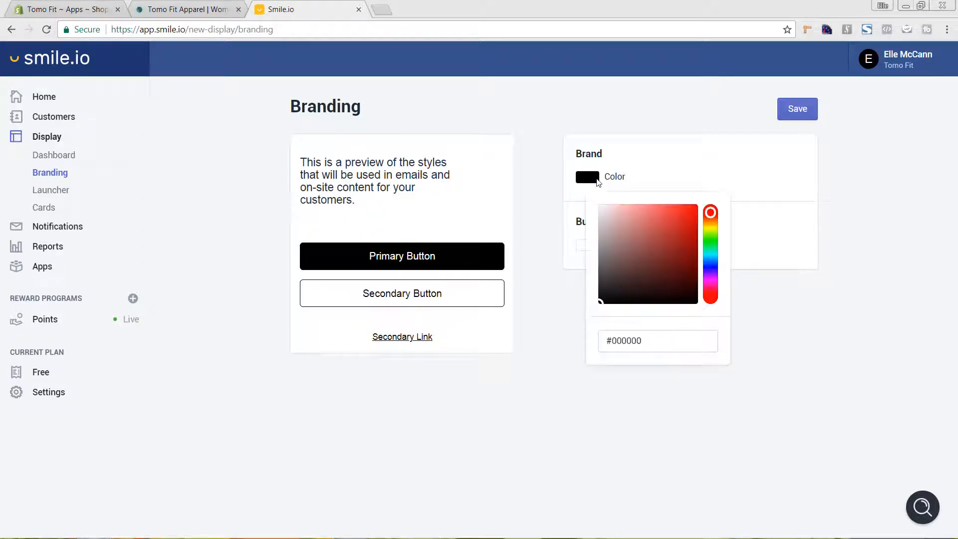
drag(644, 339, 613, 342)
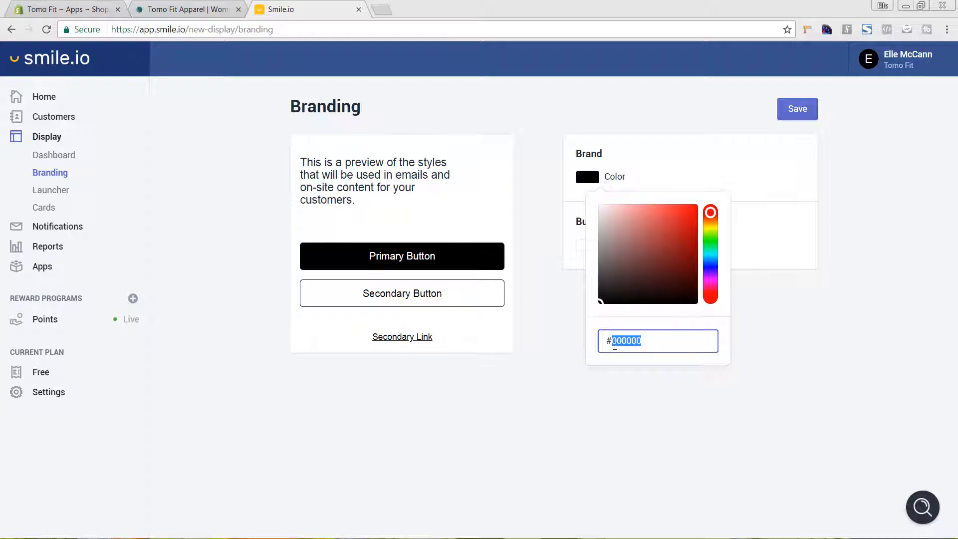
text(2f)
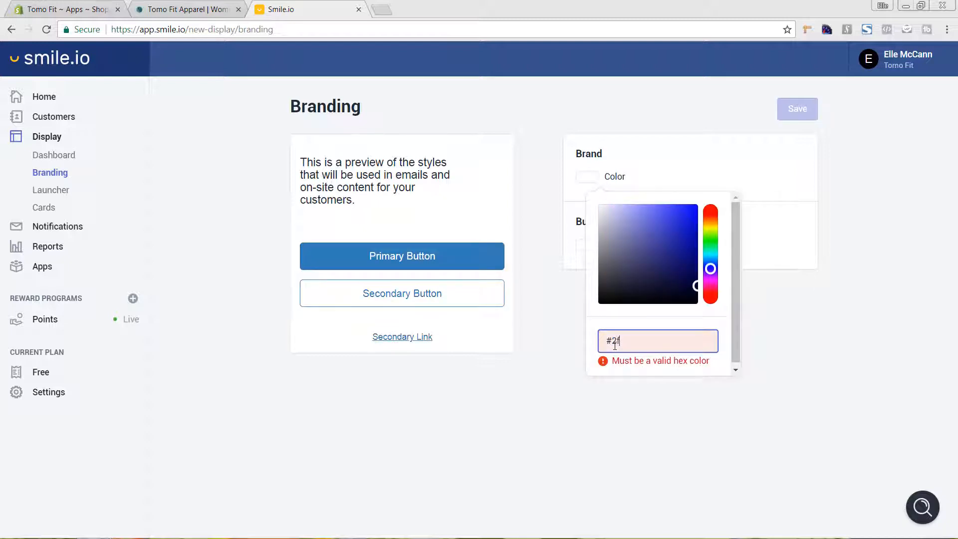
text(656b)
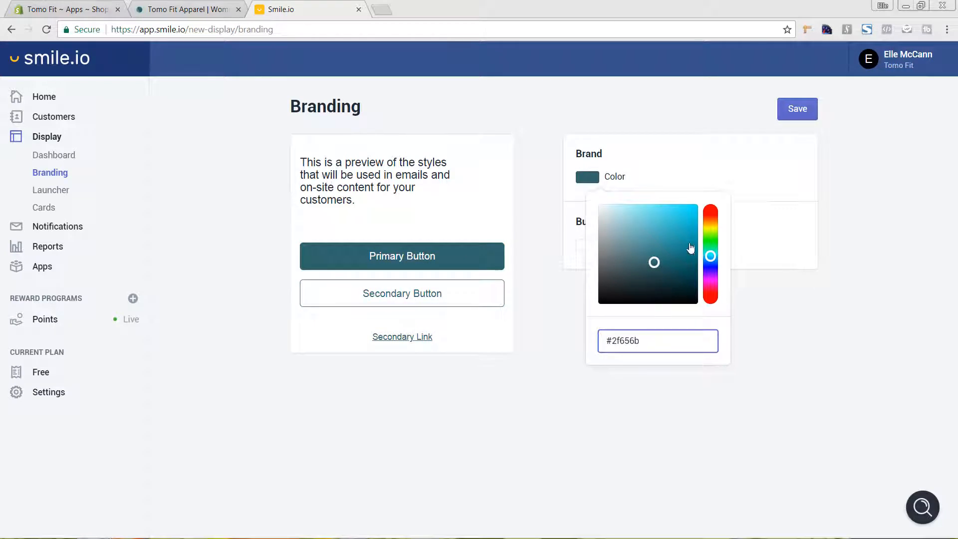
click(808, 294)
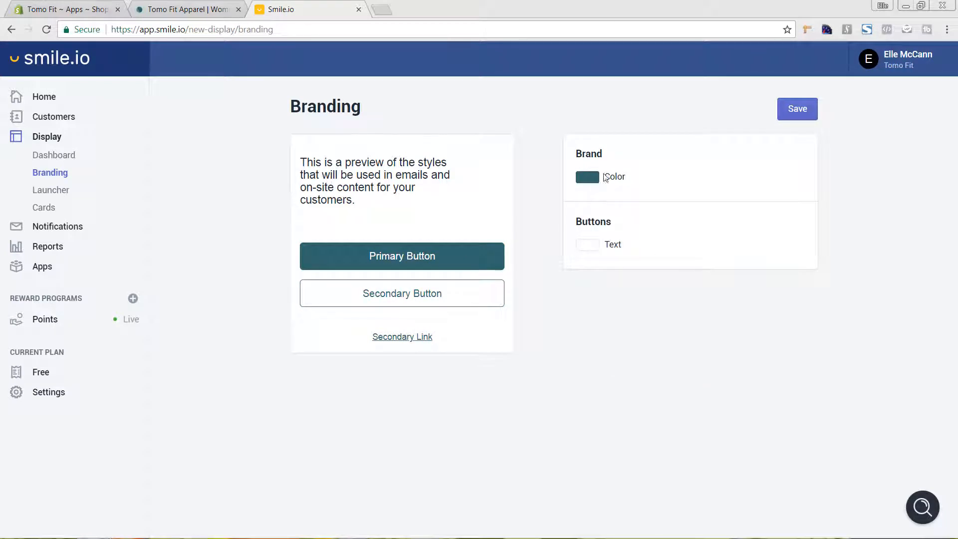
click(800, 111)
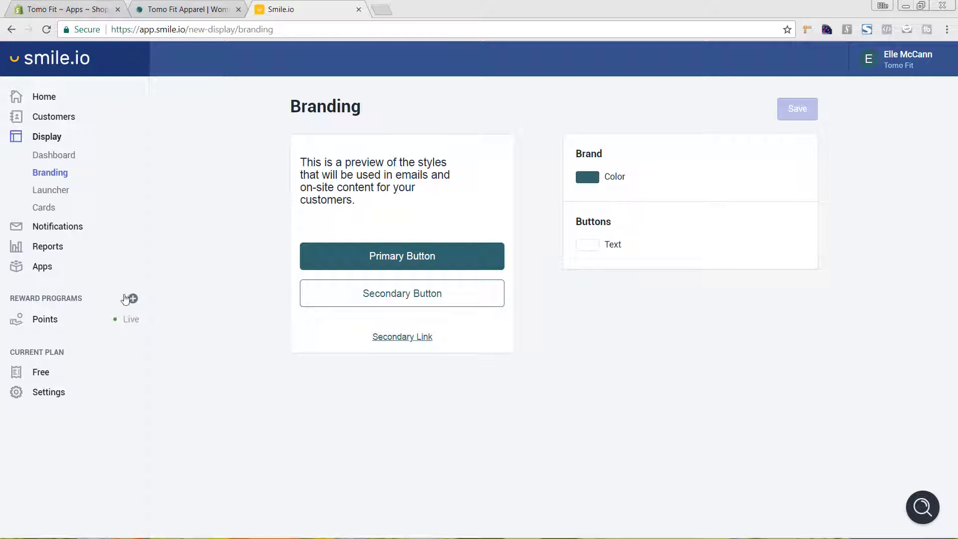
- Set the Celebrate a birthday earning rule to award 50 points, save it and return to the earning rules
click(64, 326)
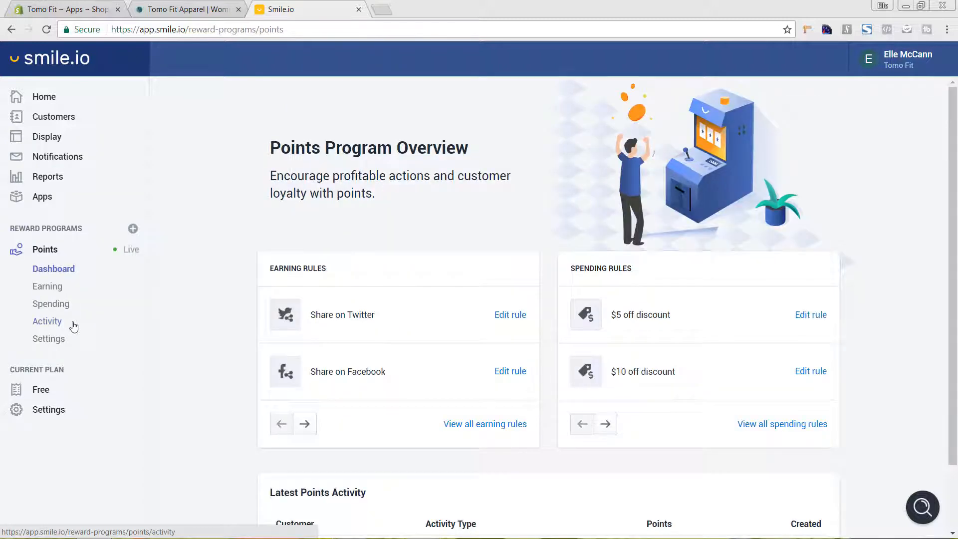
scroll(224, 237, down, 2)
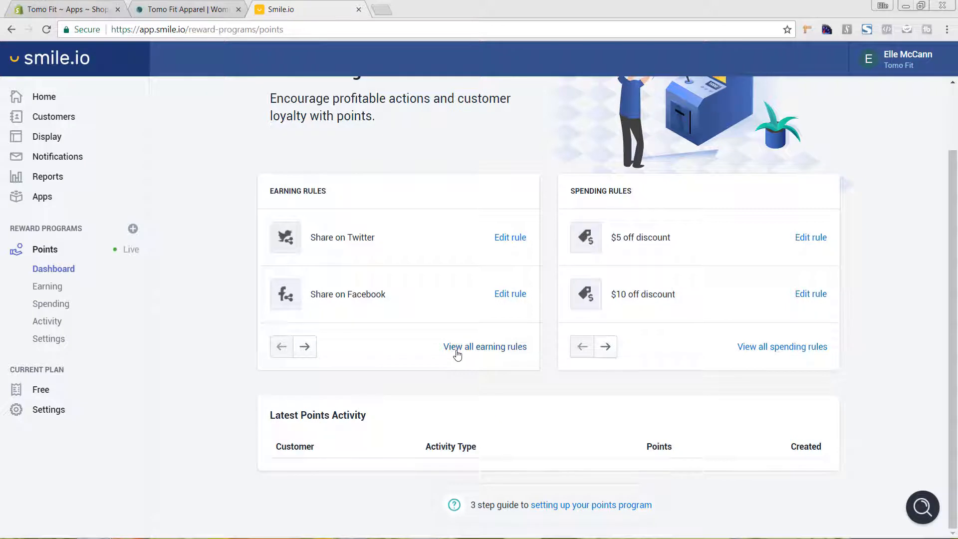
click(457, 353)
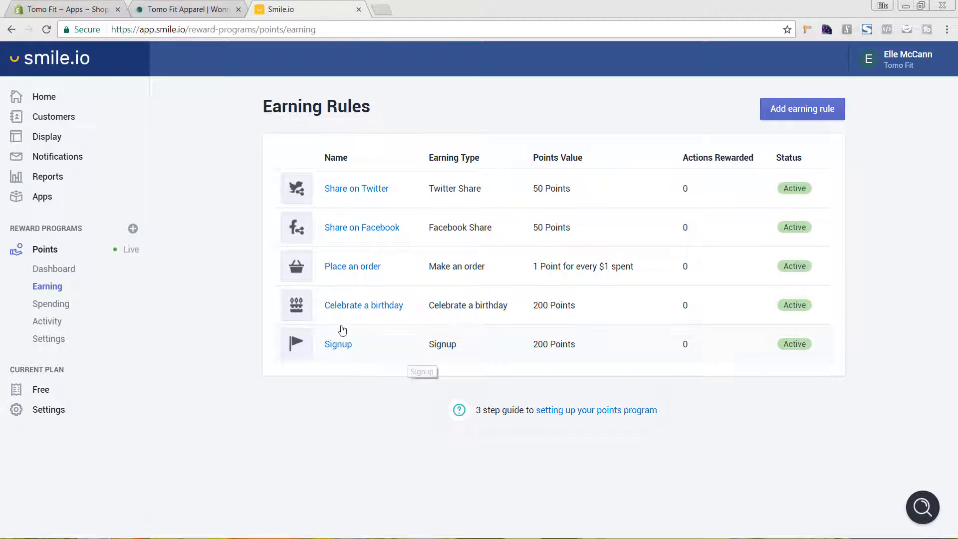
click(370, 308)
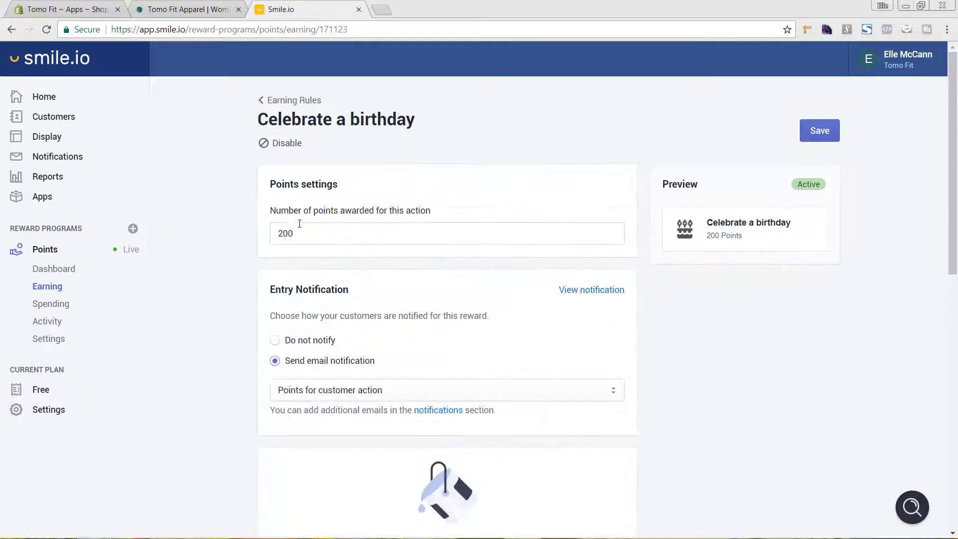
drag(289, 233, 257, 235)
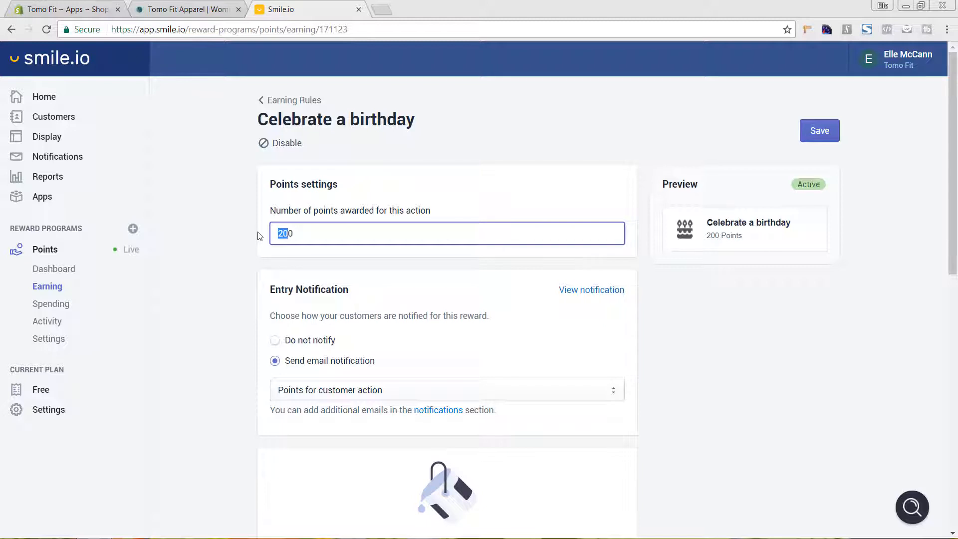
text(50)
click(809, 131)
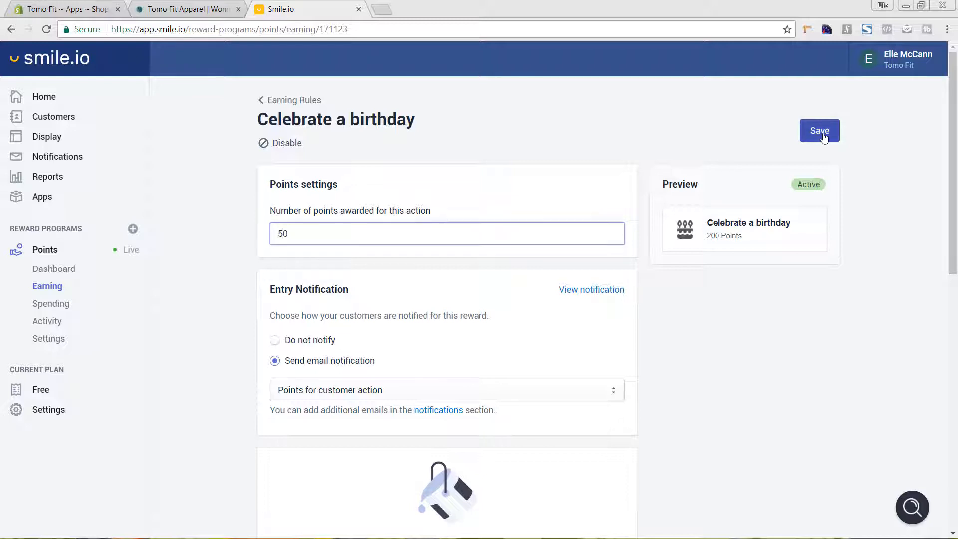
click(282, 102)
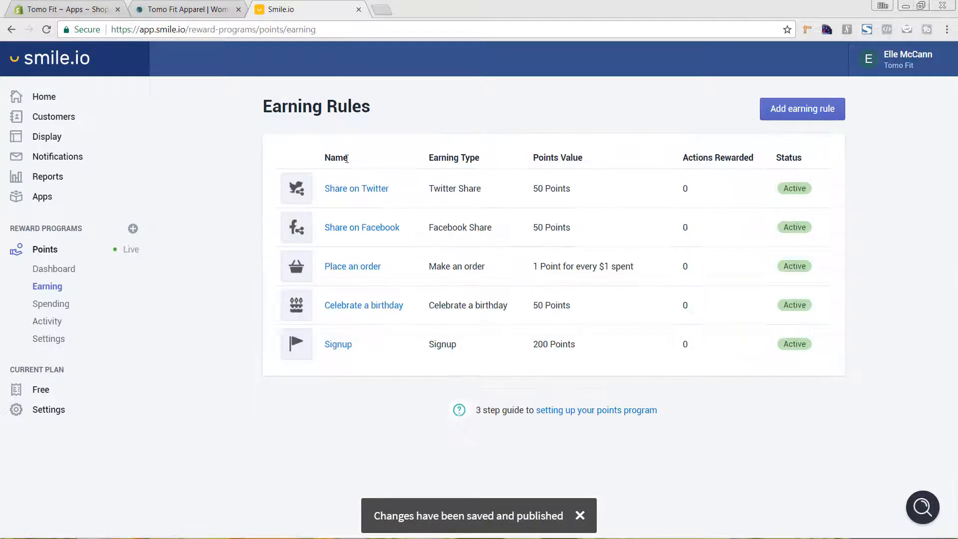
- Set the Signup earning rule to award 50 points, save it and return to the earning rules list
click(339, 347)
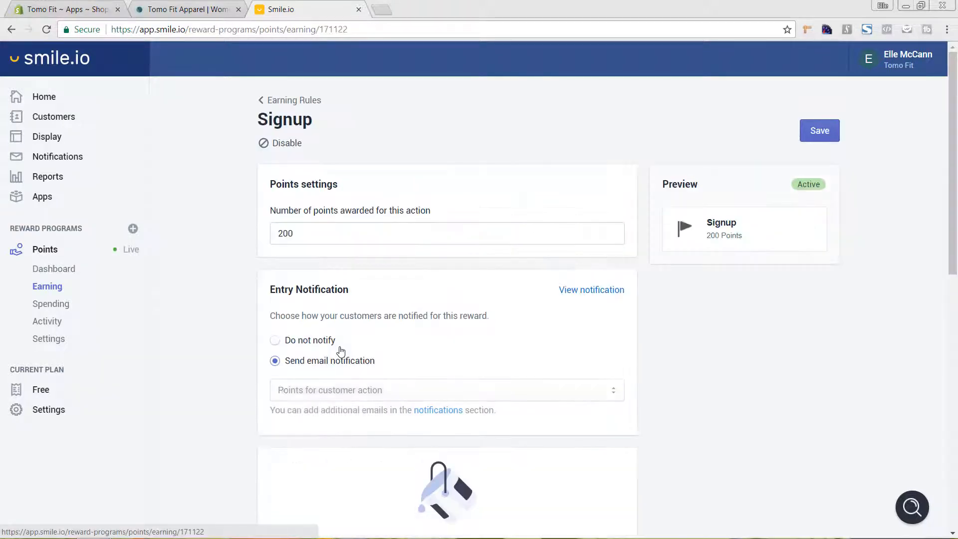
double_click(286, 234)
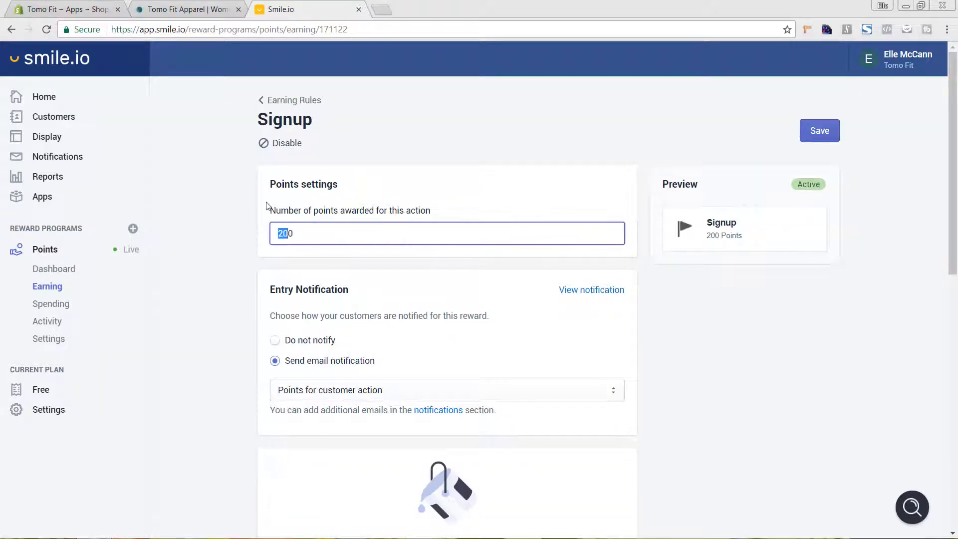
text(50)
click(820, 134)
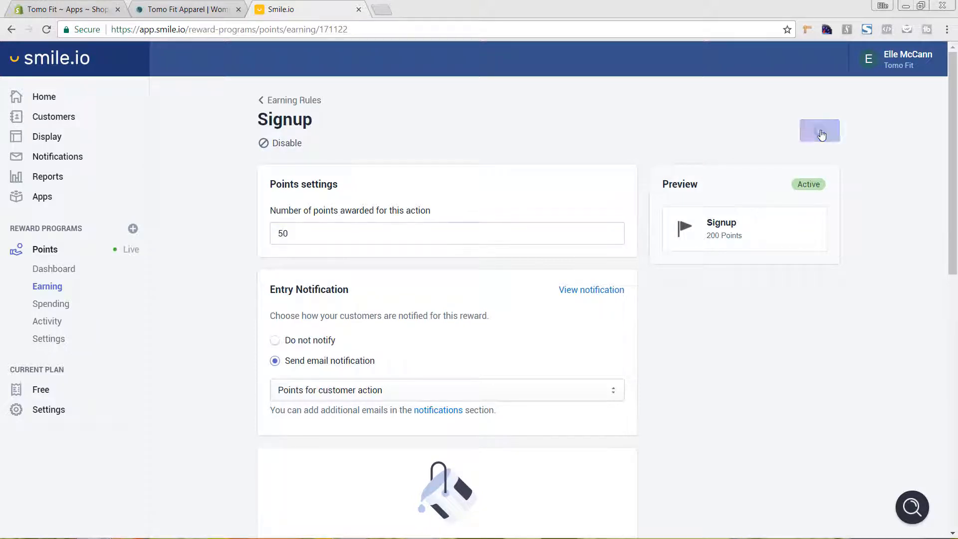
click(314, 104)
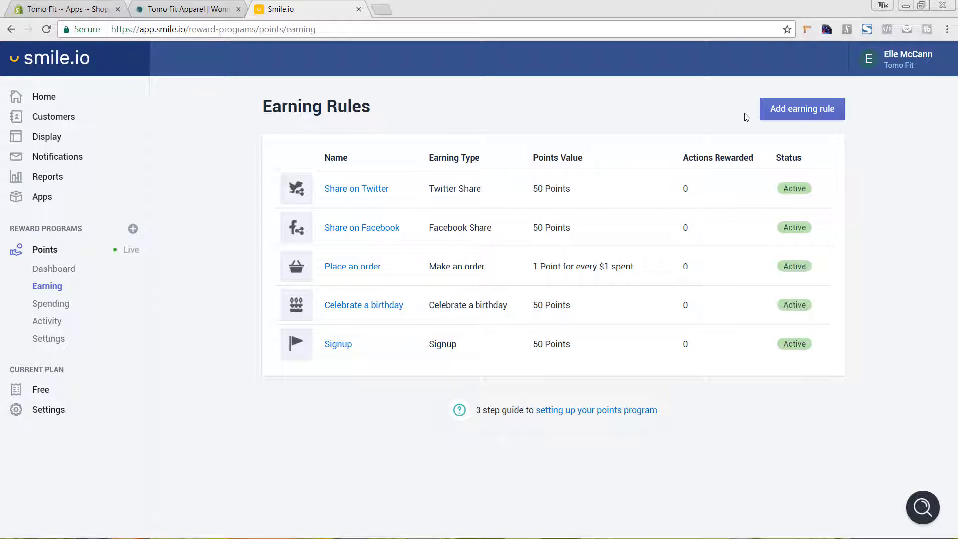
- Start a new Facebook Like earning rule and set it to award 50 points
click(797, 114)
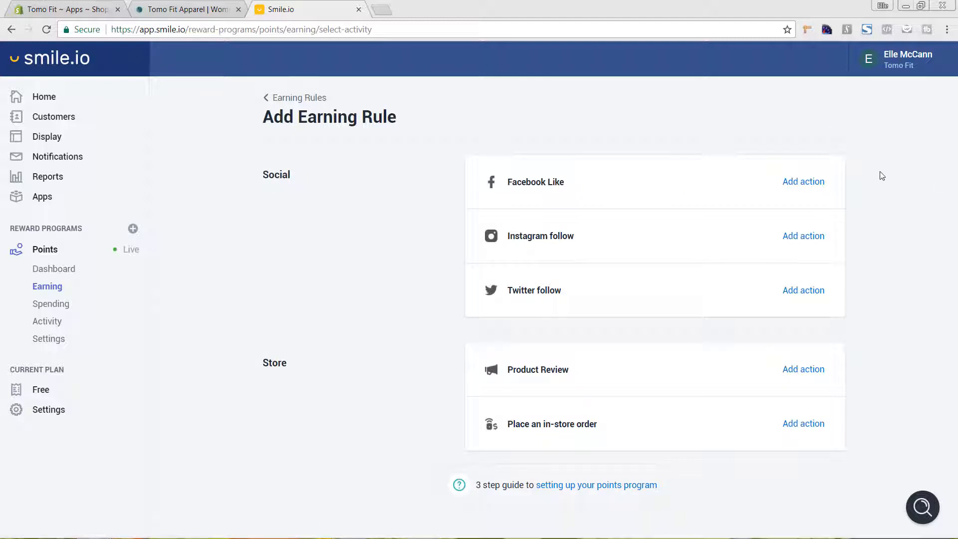
click(809, 187)
click(393, 218)
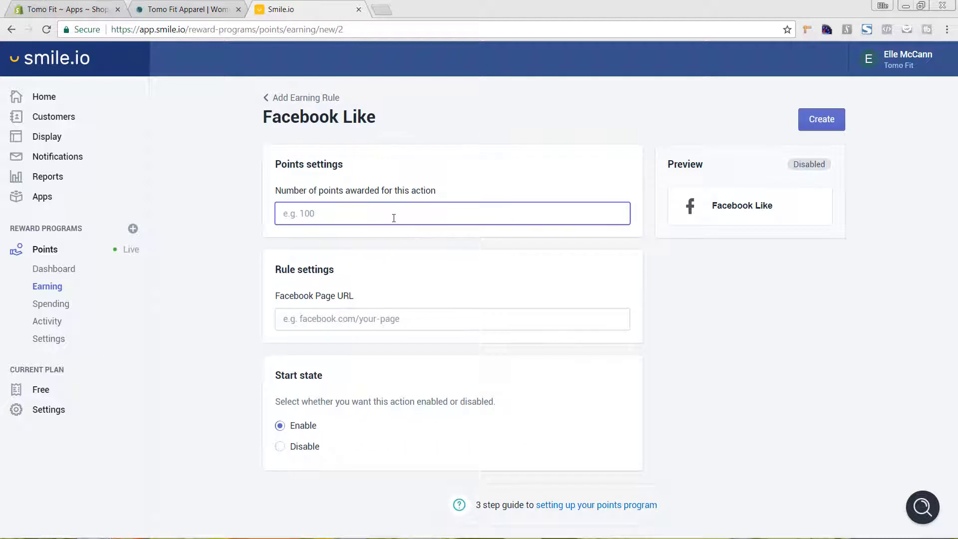
text(50)
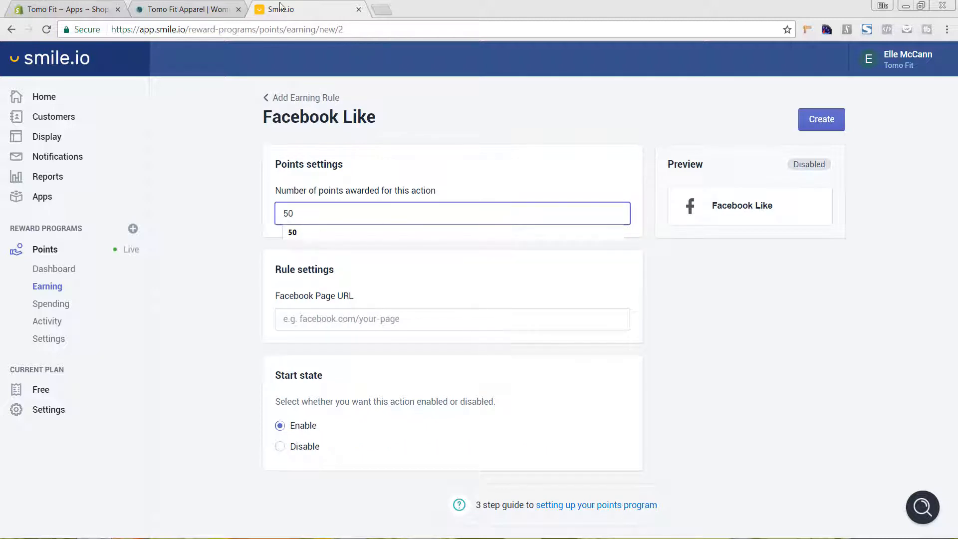
click(238, 217)
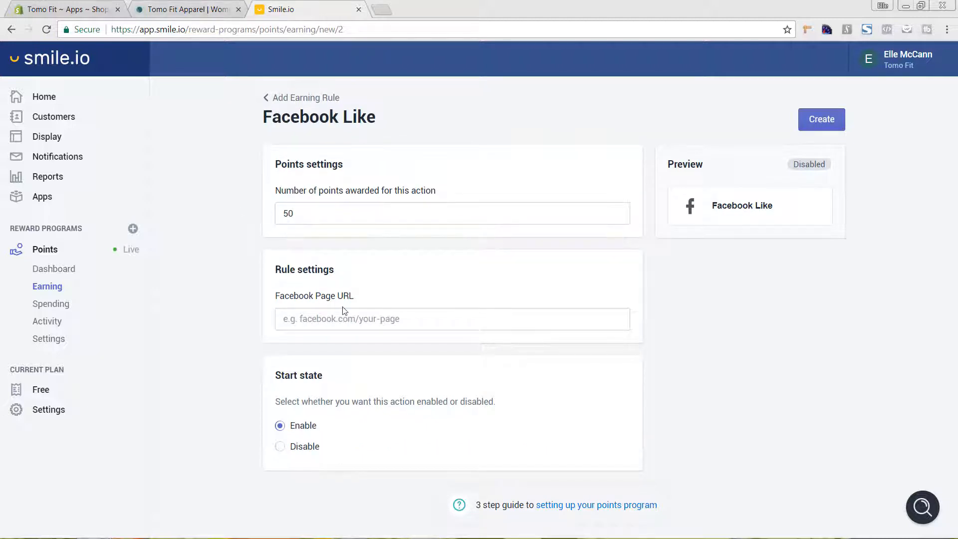
- Open the store's Facebook page from the Tomo Fit website footer and copy the page's URL
click(171, 15)
scroll(748, 200, down, 1)
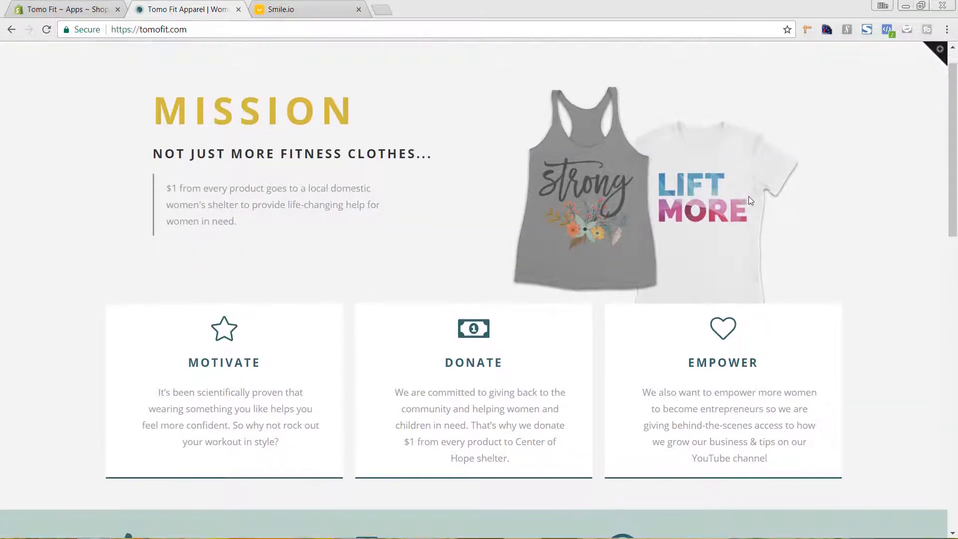
scroll(748, 196, down, 15)
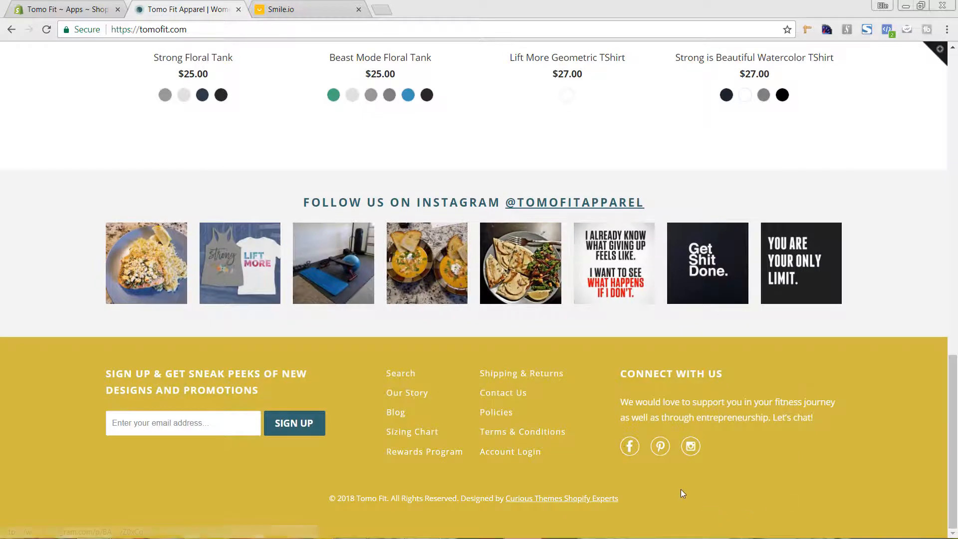
right_click(631, 445)
click(681, 350)
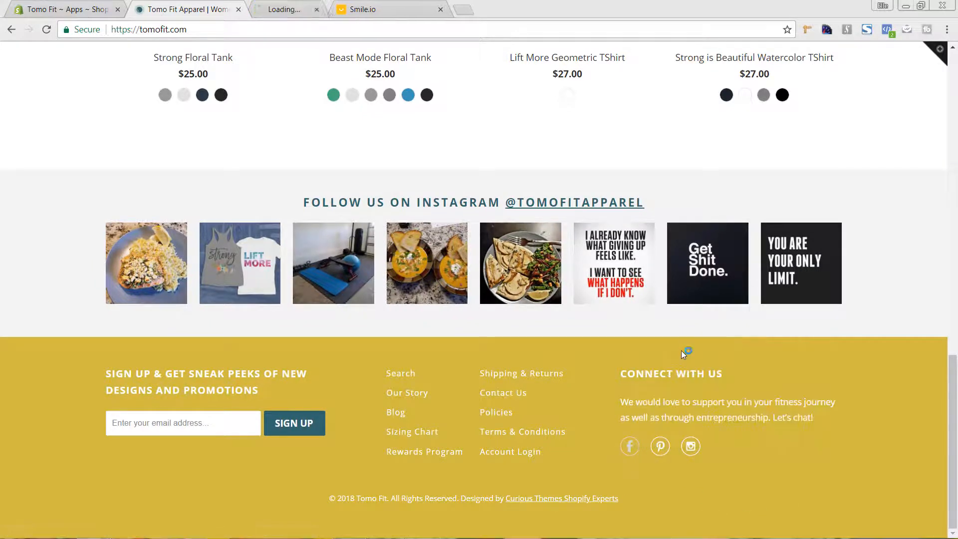
click(306, 9)
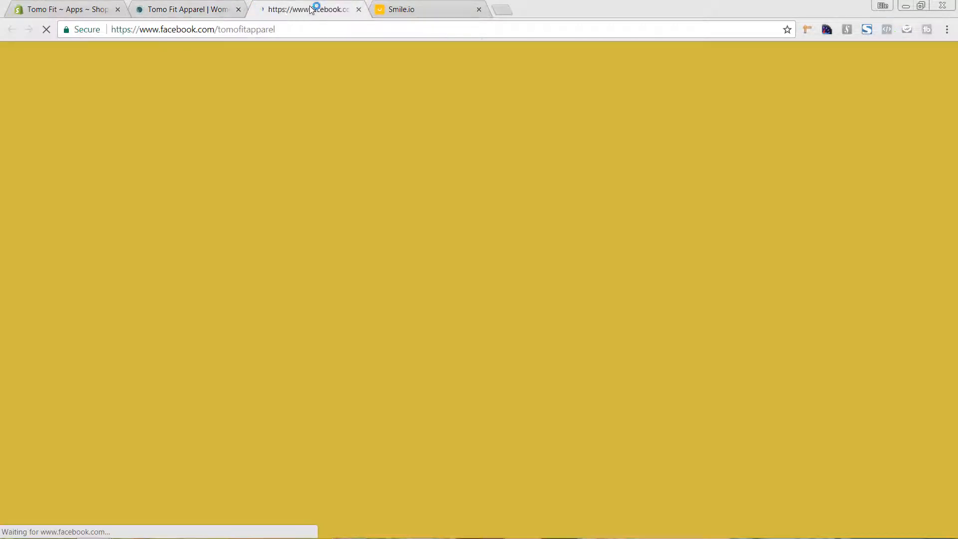
click(295, 29)
key(ctrl+c)
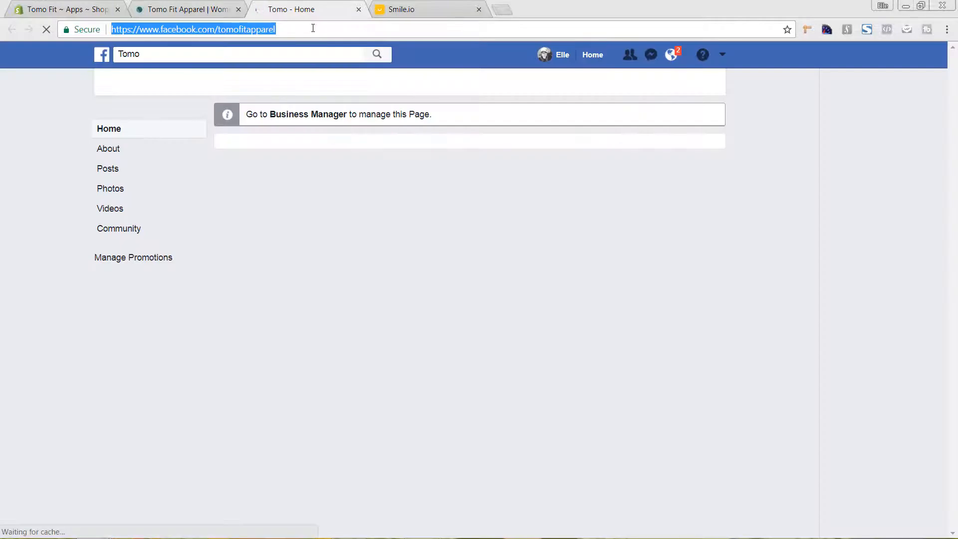
click(416, 10)
click(363, 321)
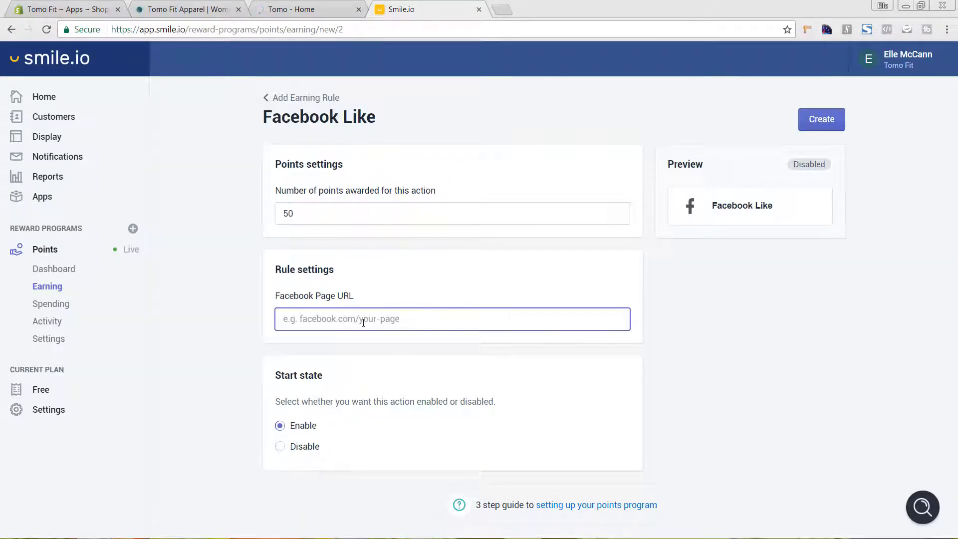
key(ctrl+v)
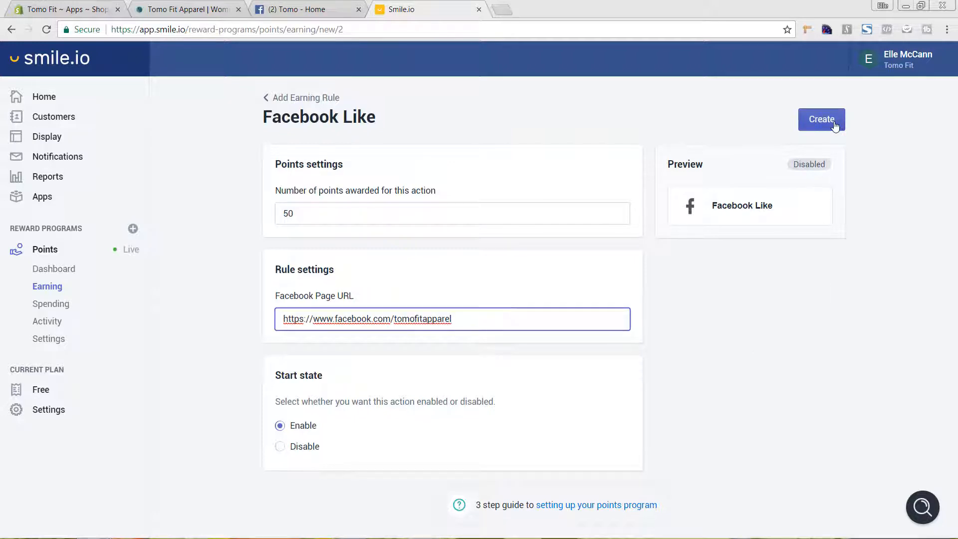
click(834, 126)
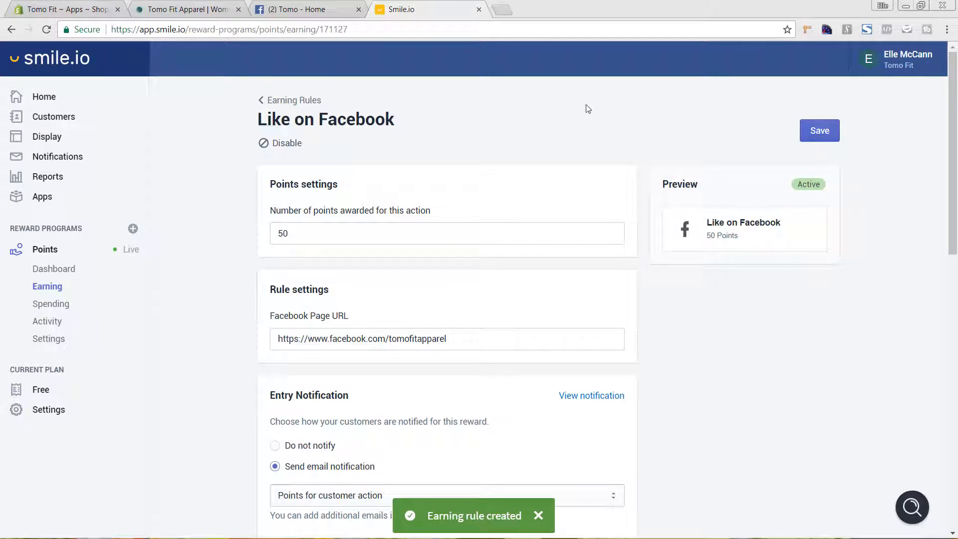
click(298, 100)
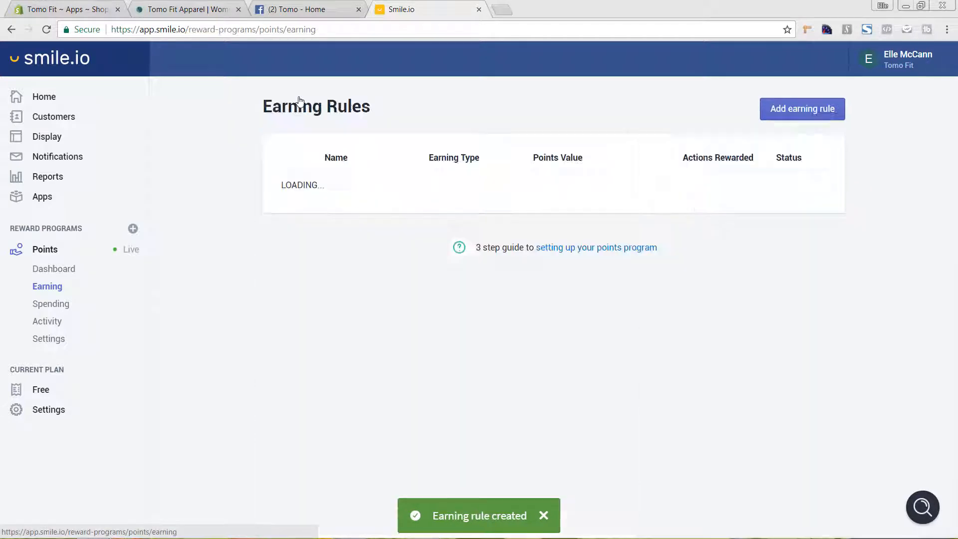
- Start a new Instagram follow earning rule and set it to award 50 points
click(805, 111)
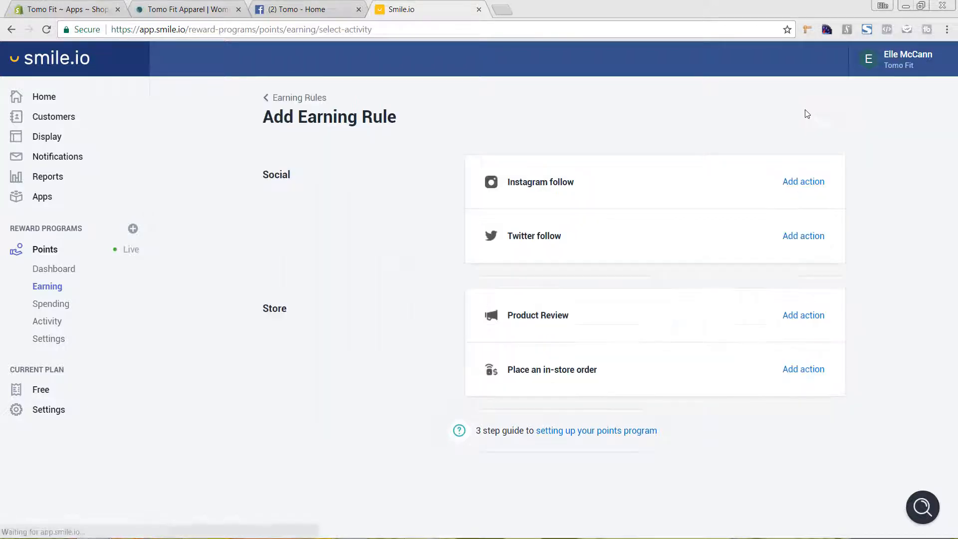
click(807, 185)
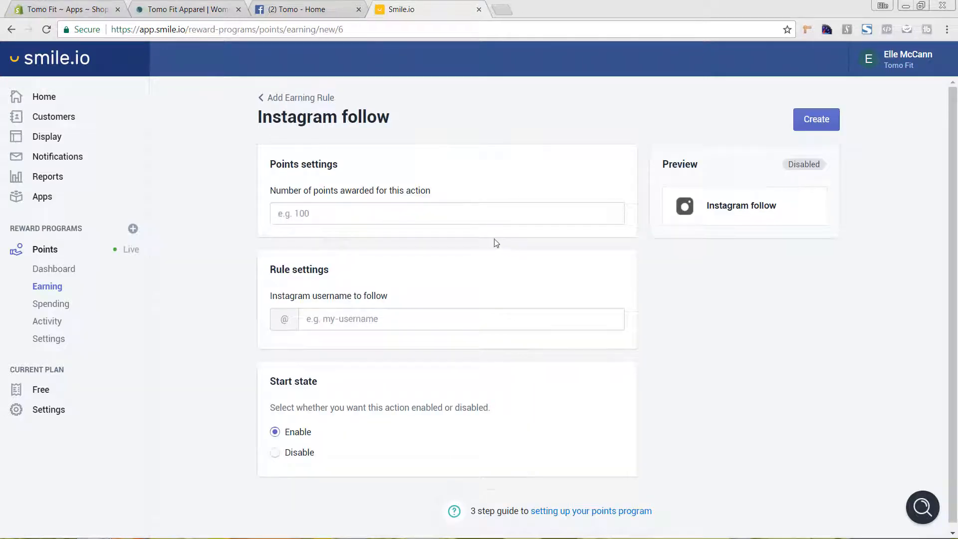
click(474, 223)
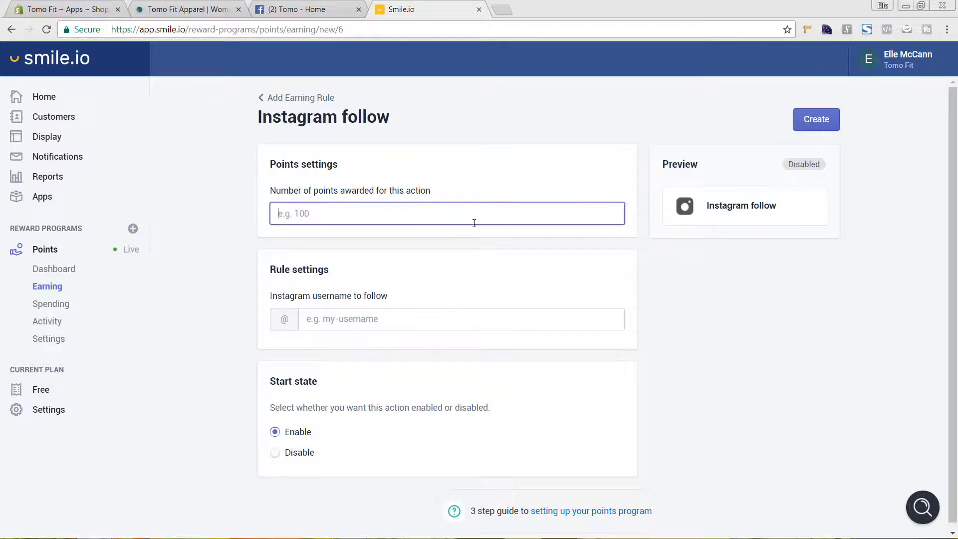
text(50)
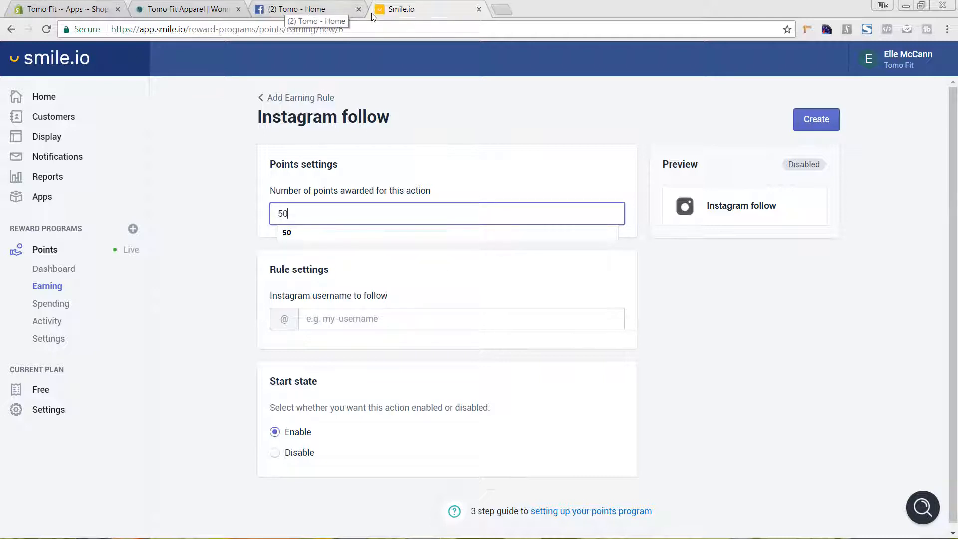
- Open the store's Instagram profile from the Tomo Fit website footer and copy the username out of its address
click(188, 11)
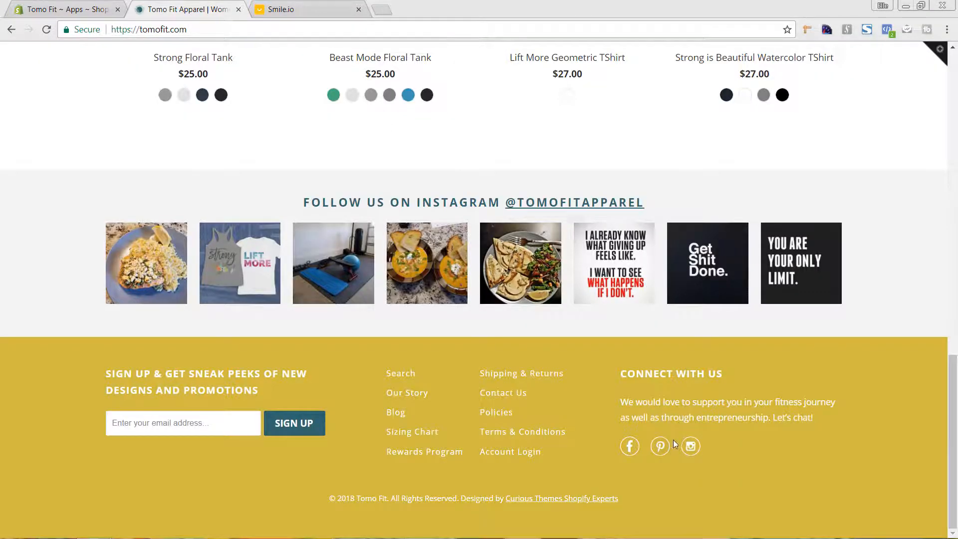
right_click(696, 451)
click(733, 349)
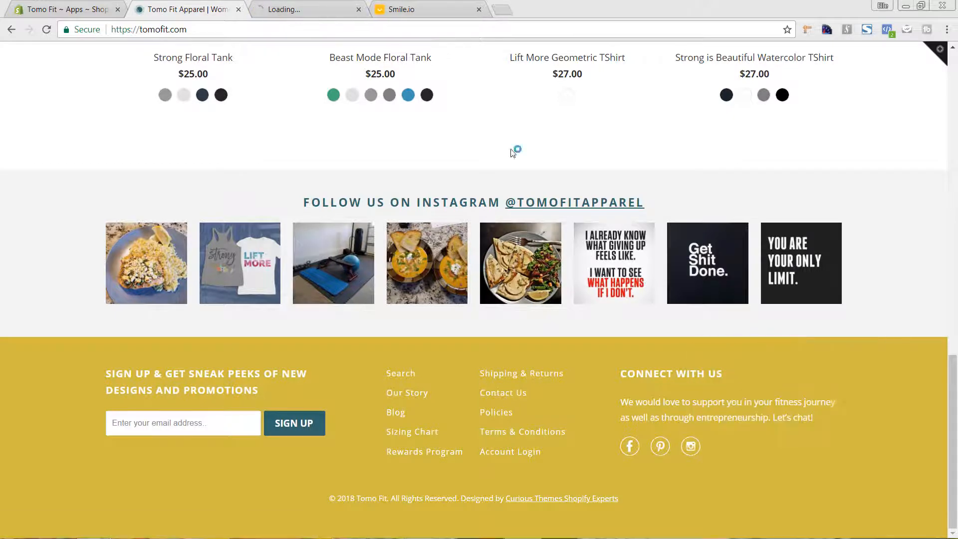
click(306, 10)
drag(279, 29, 221, 30)
key(ctrl+c)
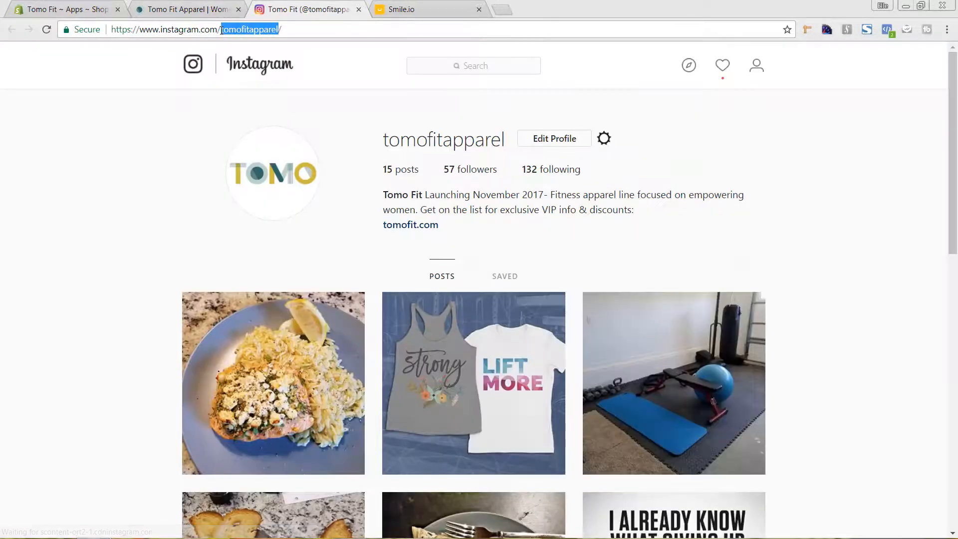
- Back in Smile.io, enter tomofitapparel as the Instagram username to follow, create the rule and return to the earning rules
click(418, 6)
click(380, 315)
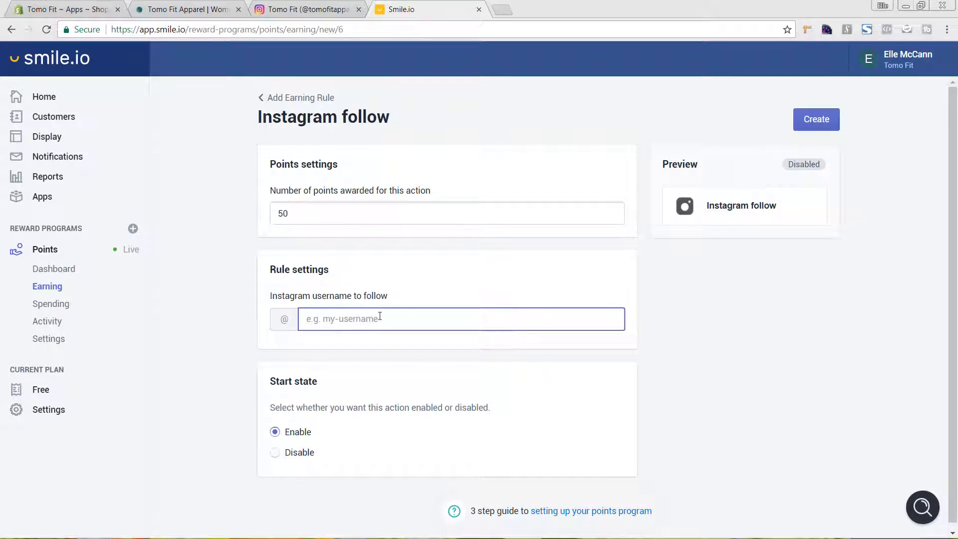
key(ctrl+v)
click(748, 363)
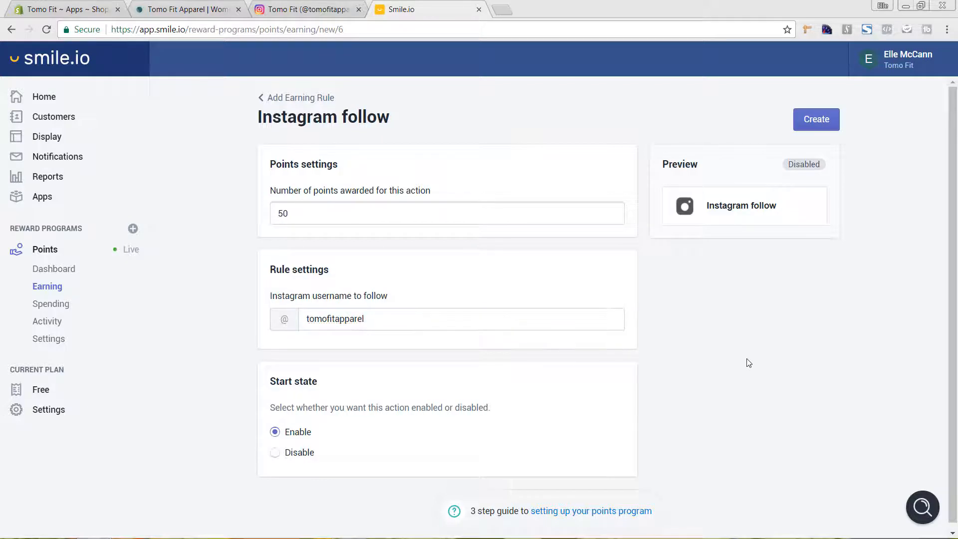
click(813, 122)
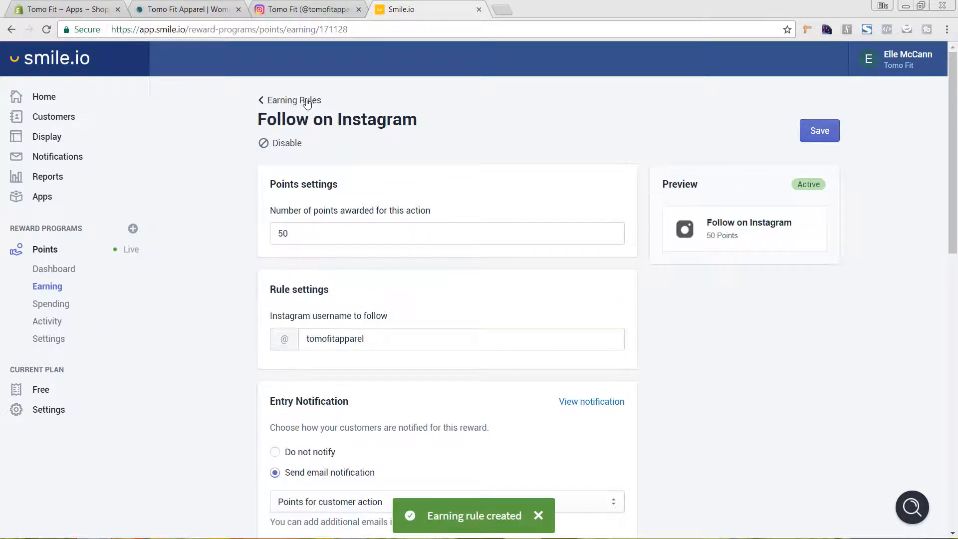
click(306, 102)
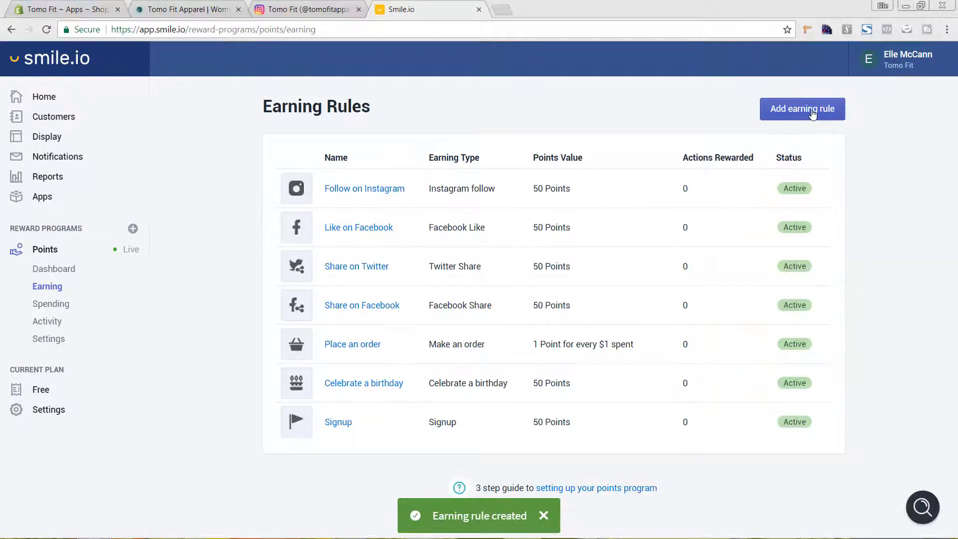
- Create a Product Review earning rule that awards 50 points and return to the earning rules
click(816, 113)
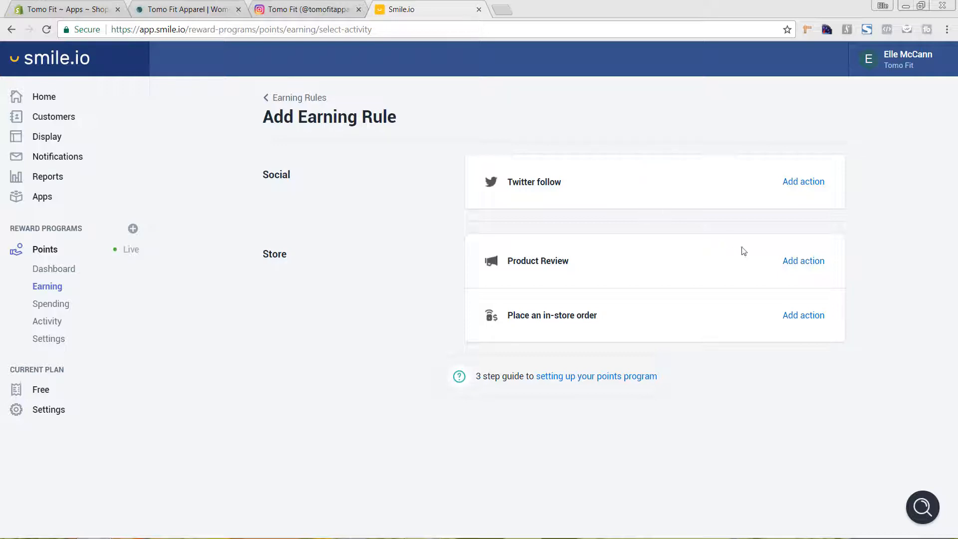
click(797, 266)
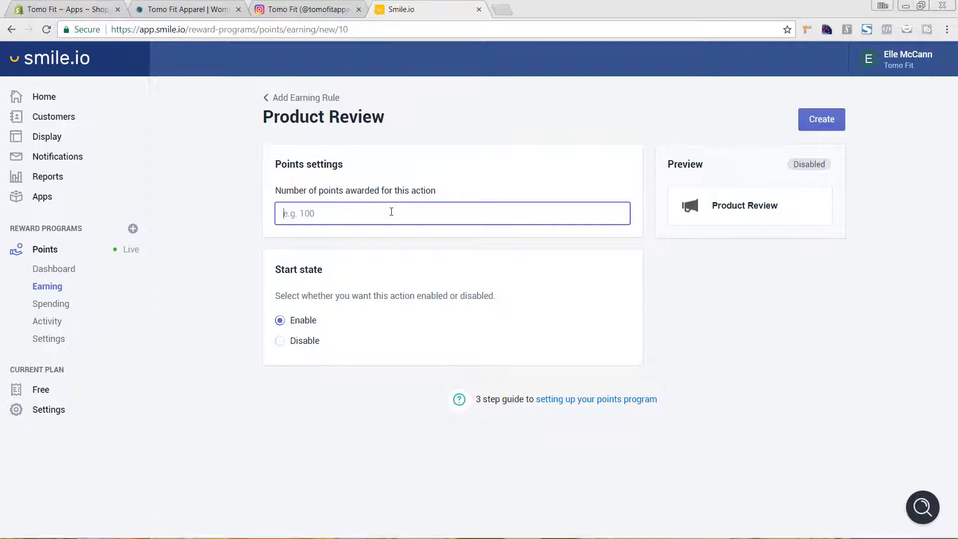
text(50)
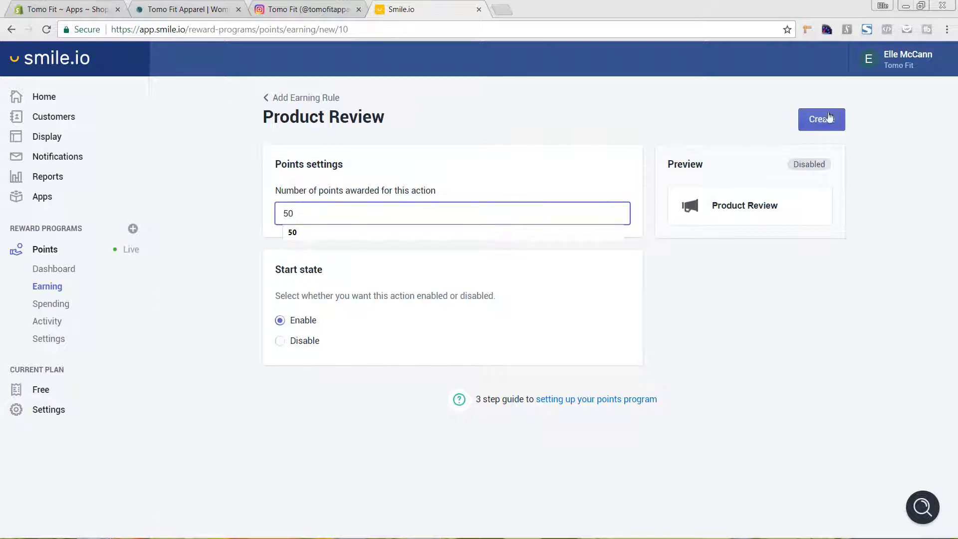
click(829, 117)
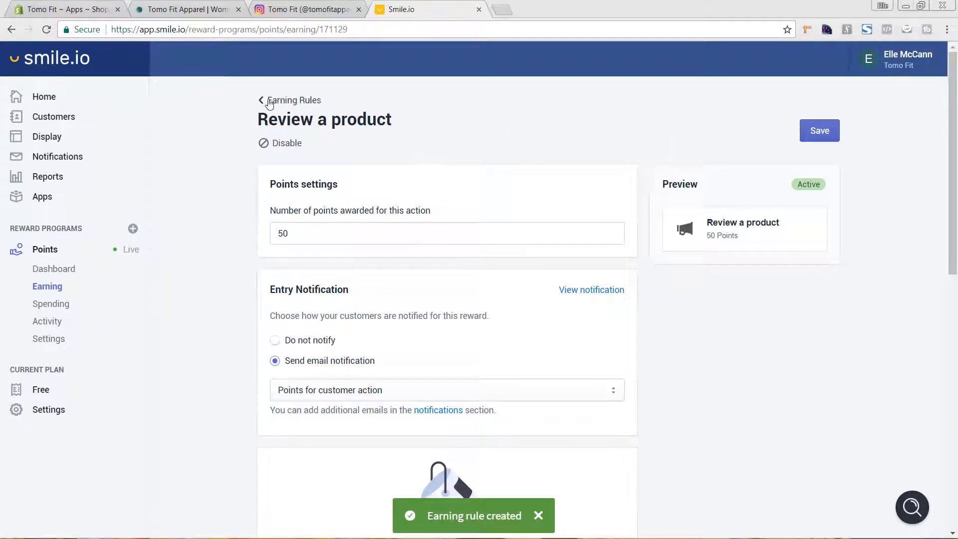
click(282, 99)
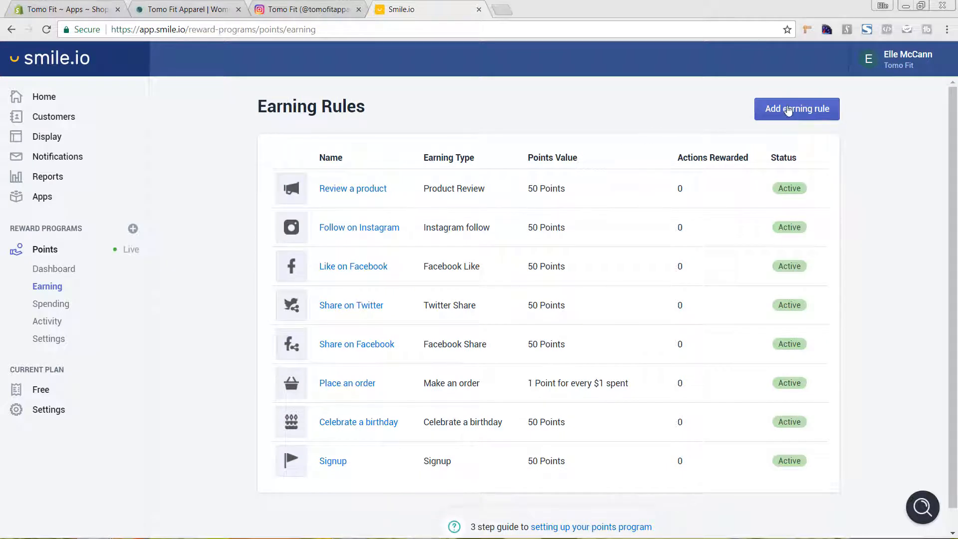
- Check which earning actions are still available to add and return to the earning rules
click(788, 110)
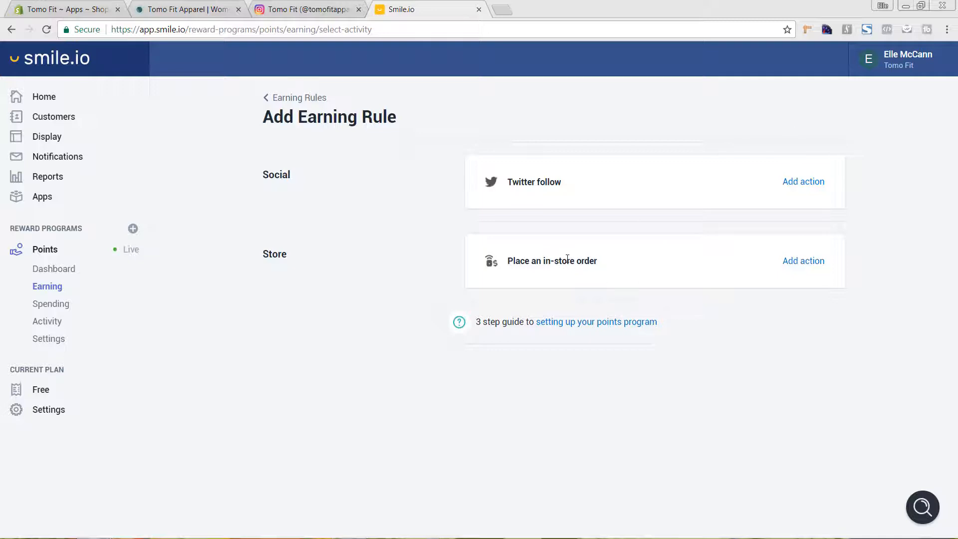
click(292, 100)
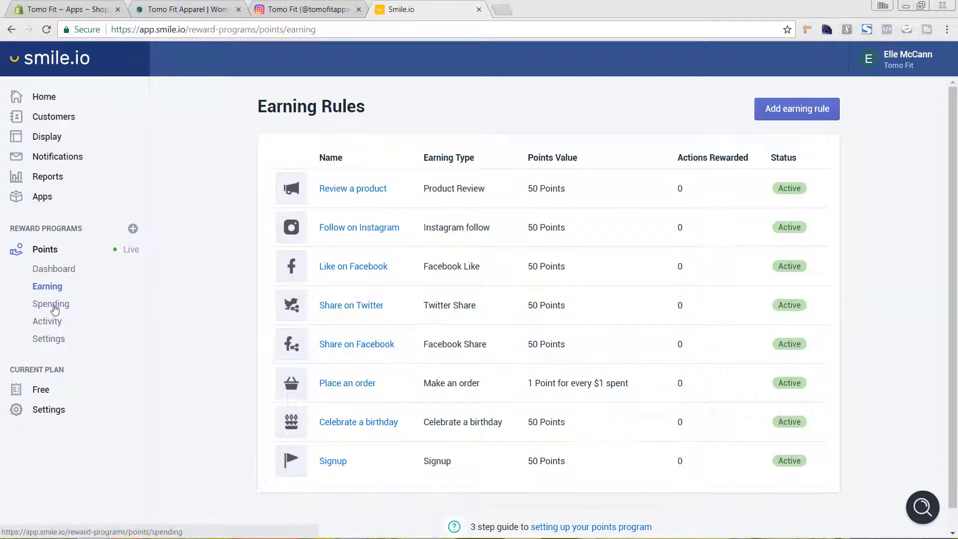
- View the points spending rules and examine the settings of the $10 off discount
click(55, 309)
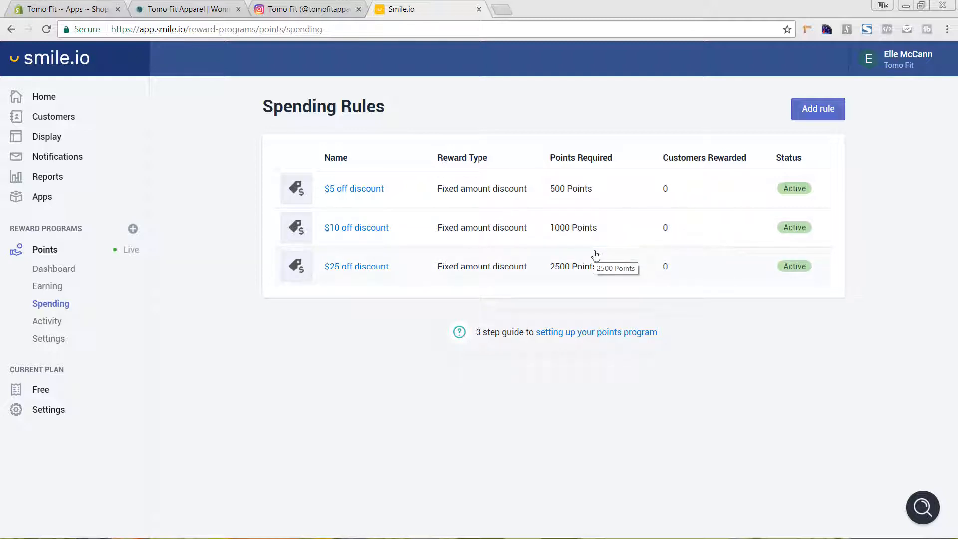
click(365, 228)
scroll(724, 295, down, 1)
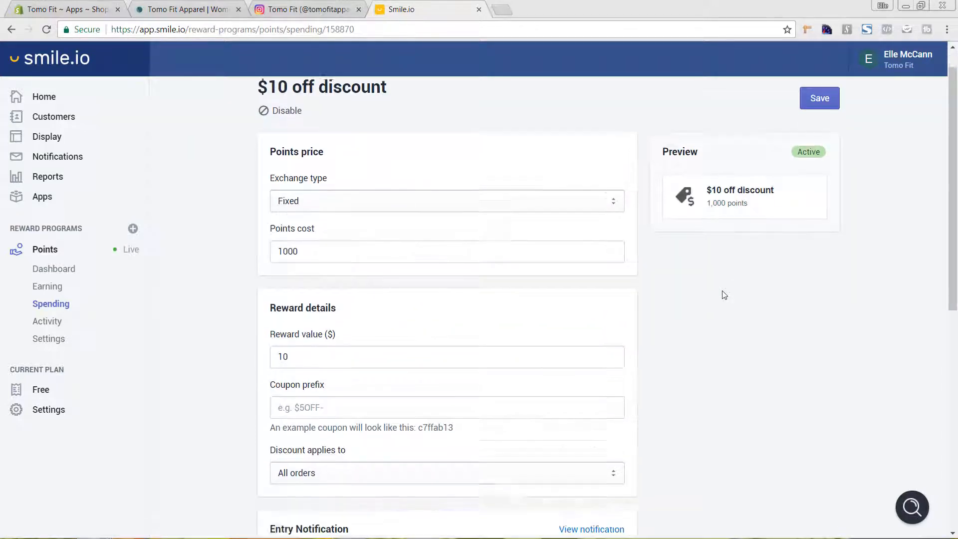
scroll(723, 294, down, 2)
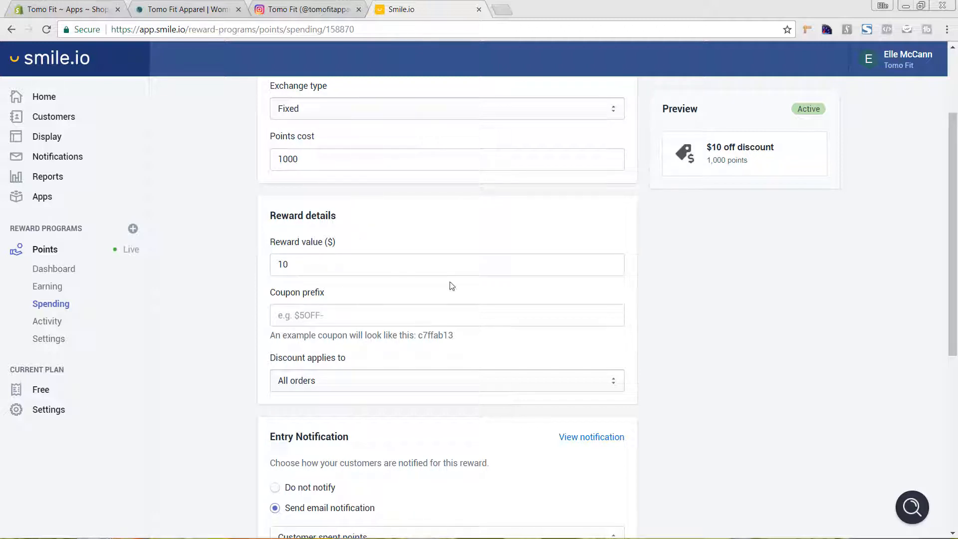
scroll(693, 272, down, 2)
scroll(696, 262, up, 4)
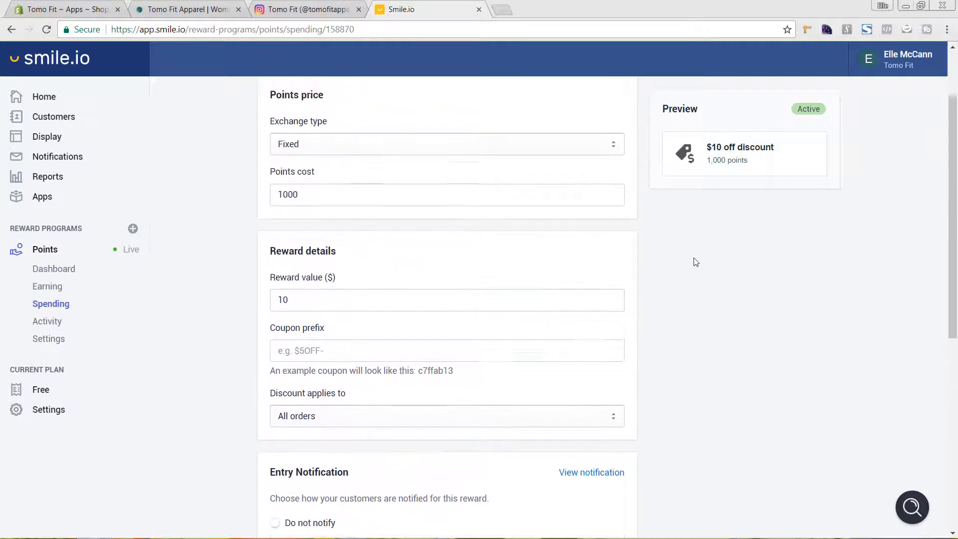
- Return to the spending rules and examine which Shopify and Shopify POS reward types are available to add
click(290, 103)
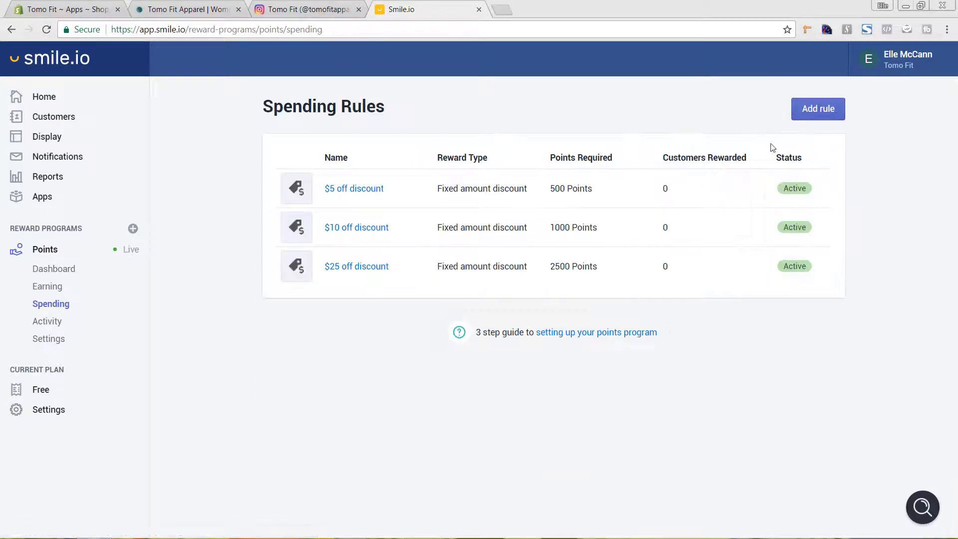
click(820, 111)
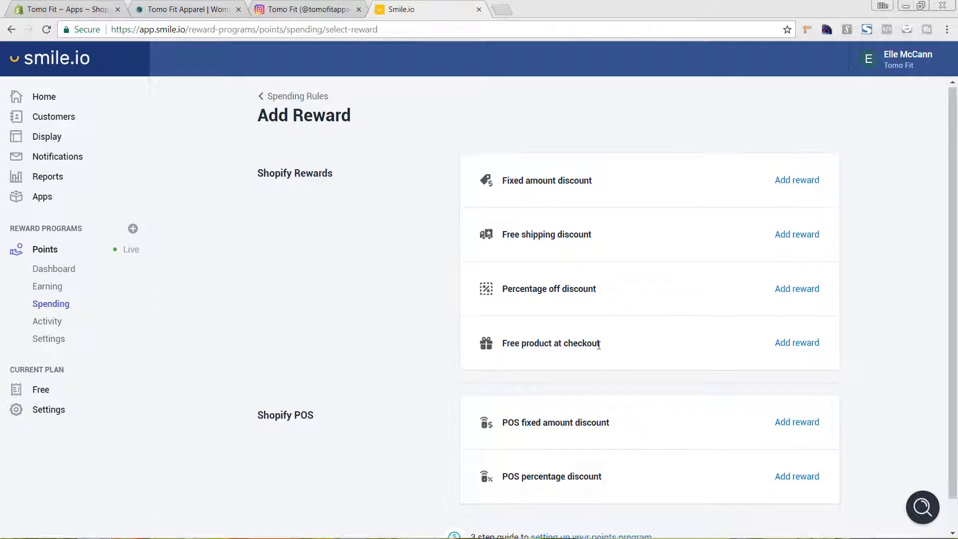
scroll(599, 342, down, 1)
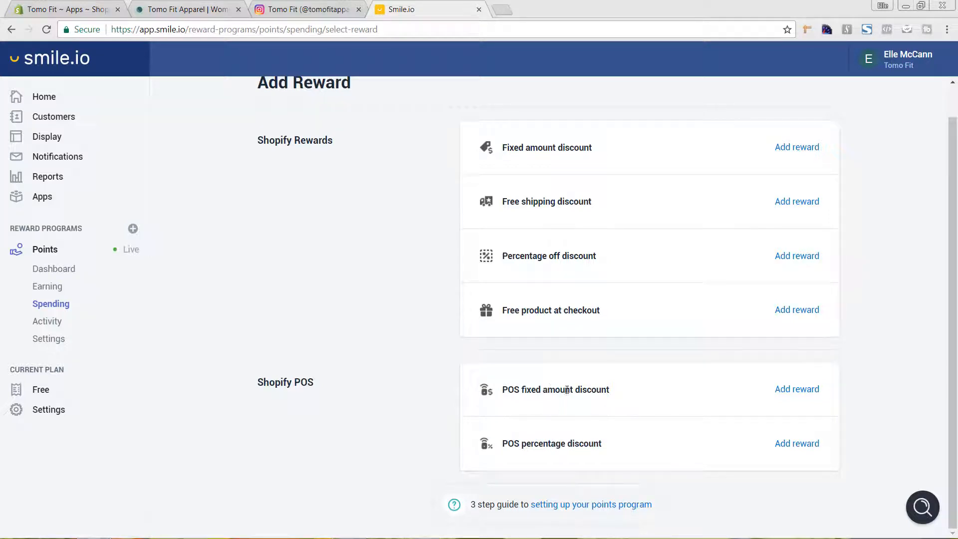
scroll(536, 437, up, 1)
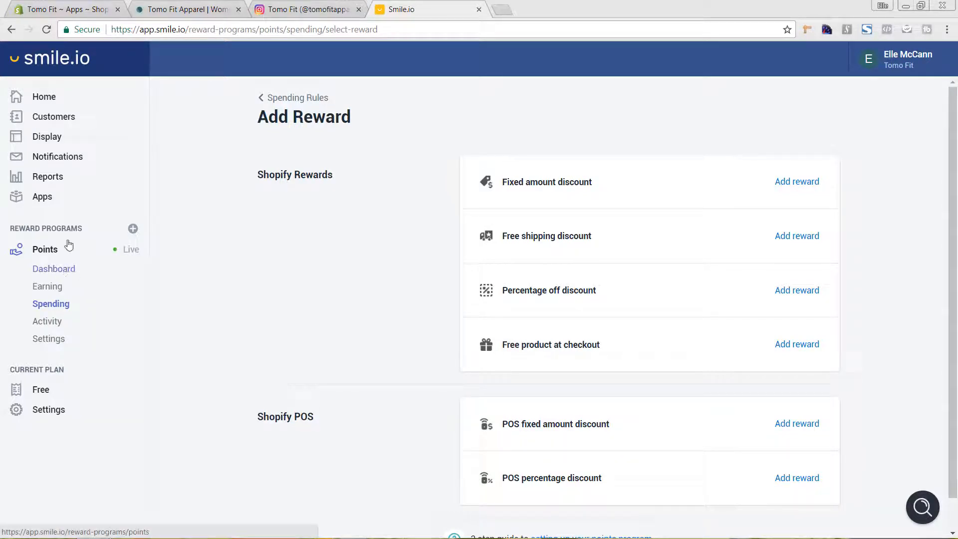
- Look over the points program overview and the customer points activity page
click(55, 272)
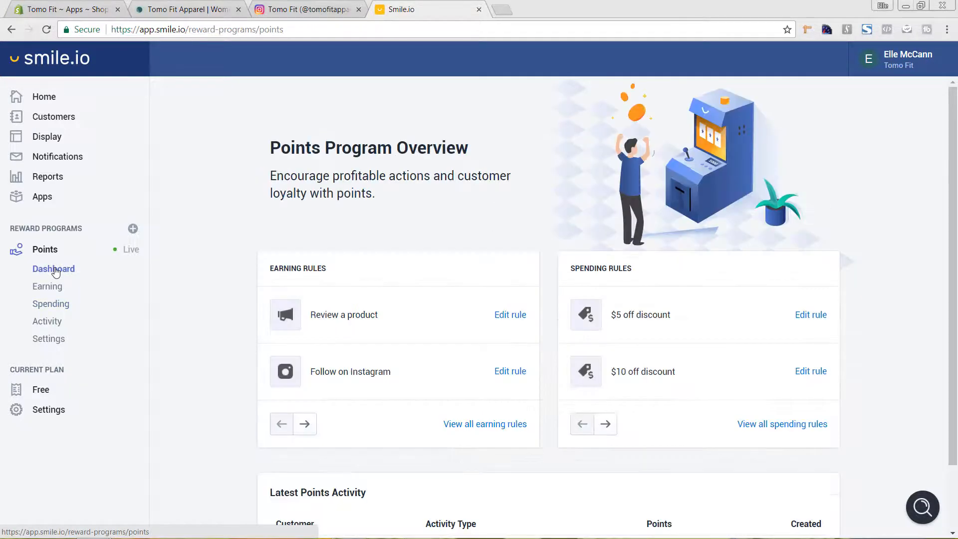
scroll(436, 357, down, 2)
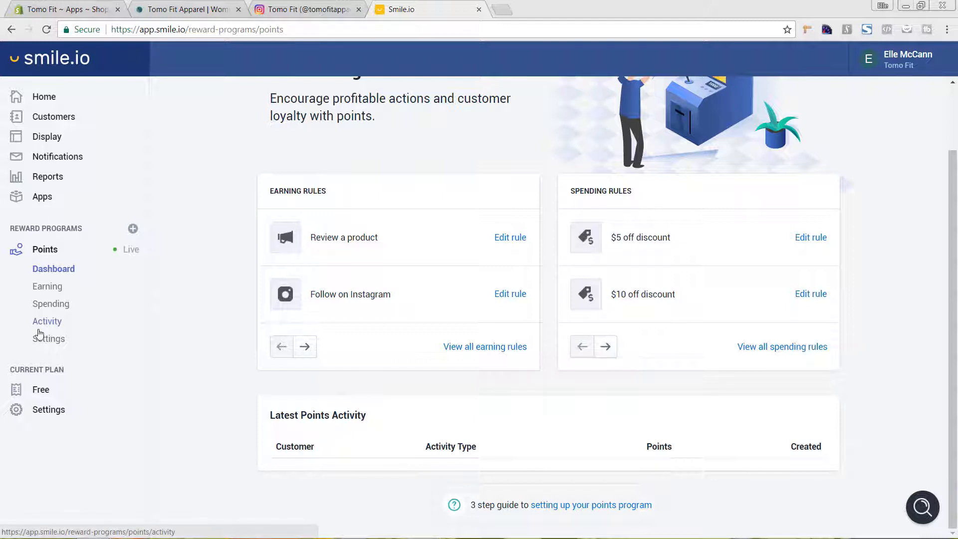
click(47, 322)
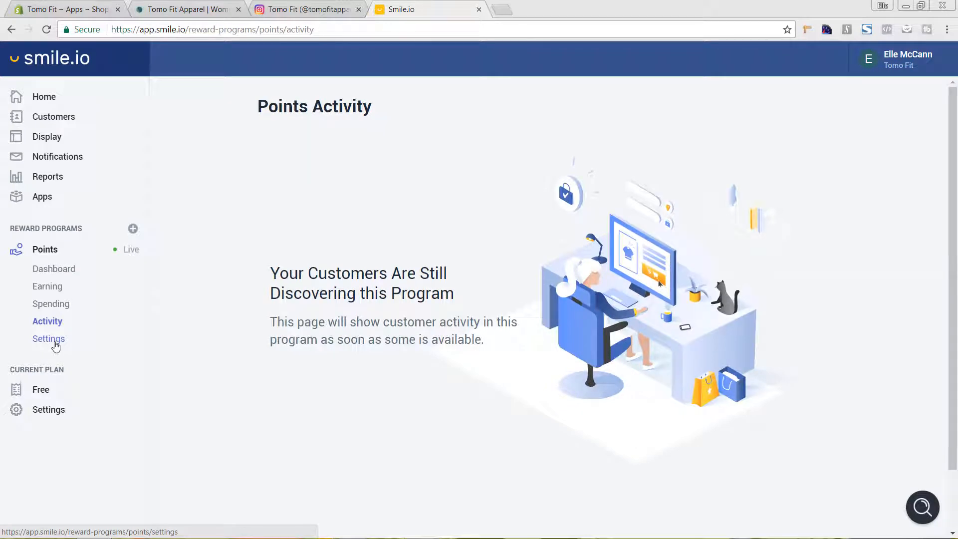
- In the points program settings, set the points currency name to Points and save the change
click(54, 343)
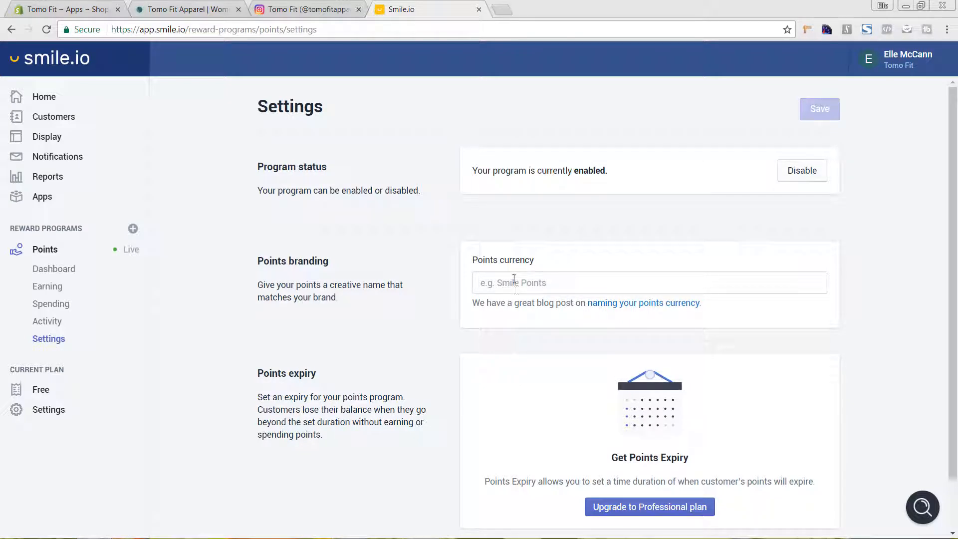
click(558, 284)
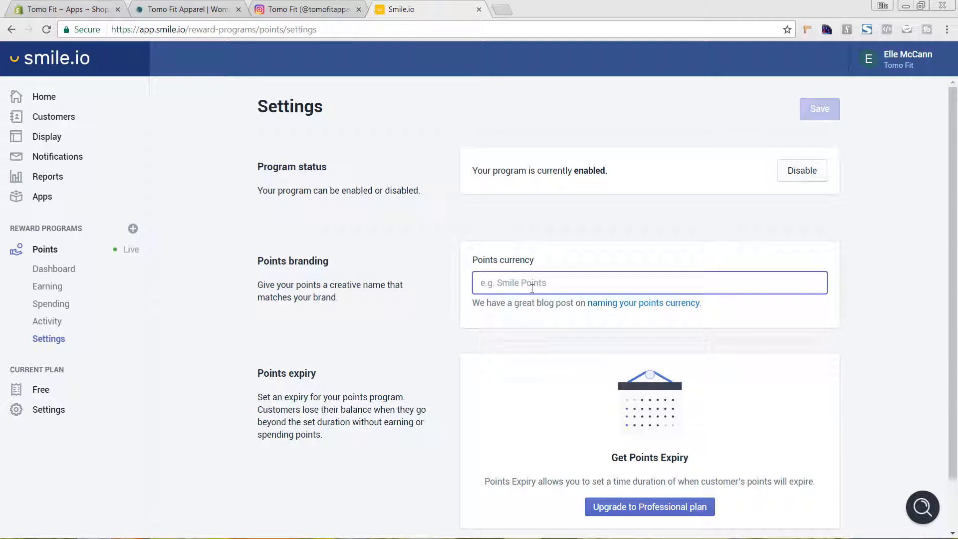
text(Points)
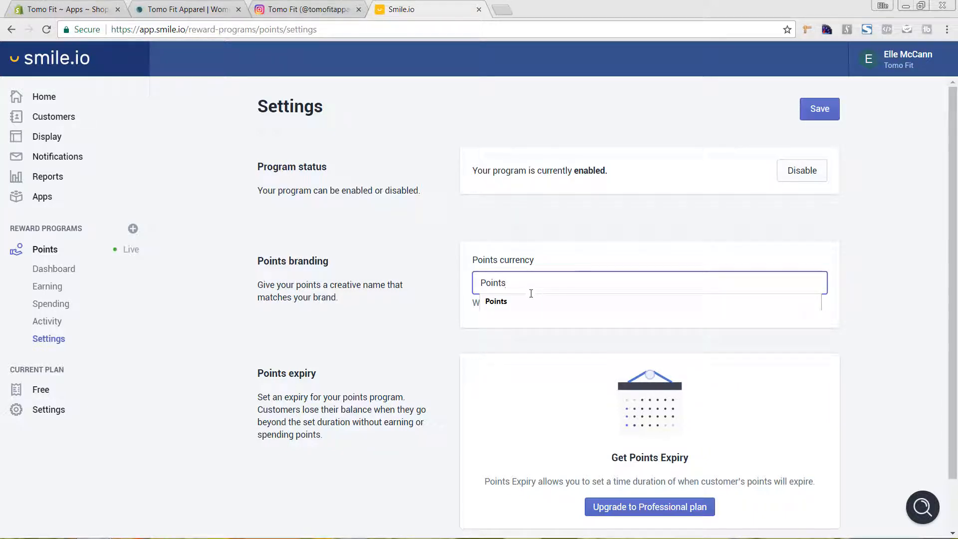
click(531, 297)
scroll(783, 329, down, 2)
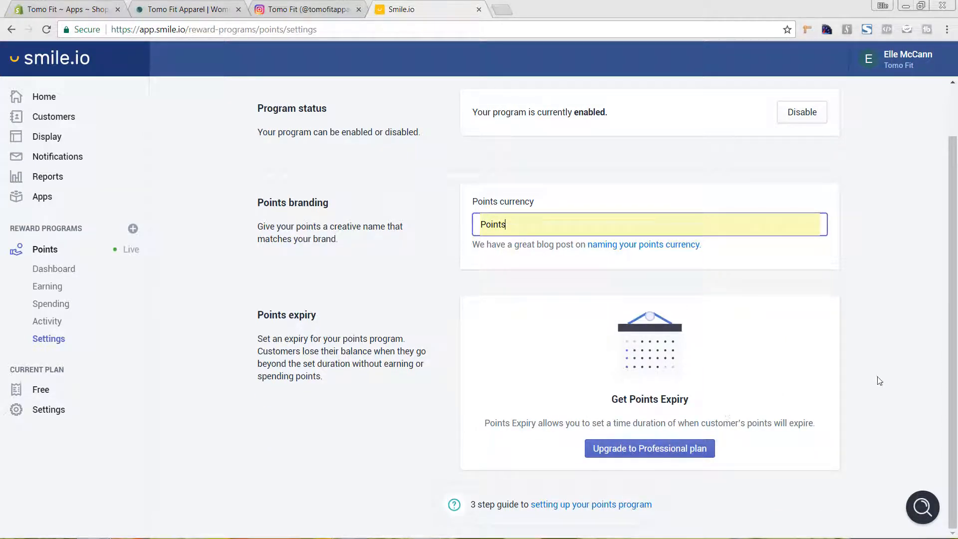
scroll(876, 377, up, 1)
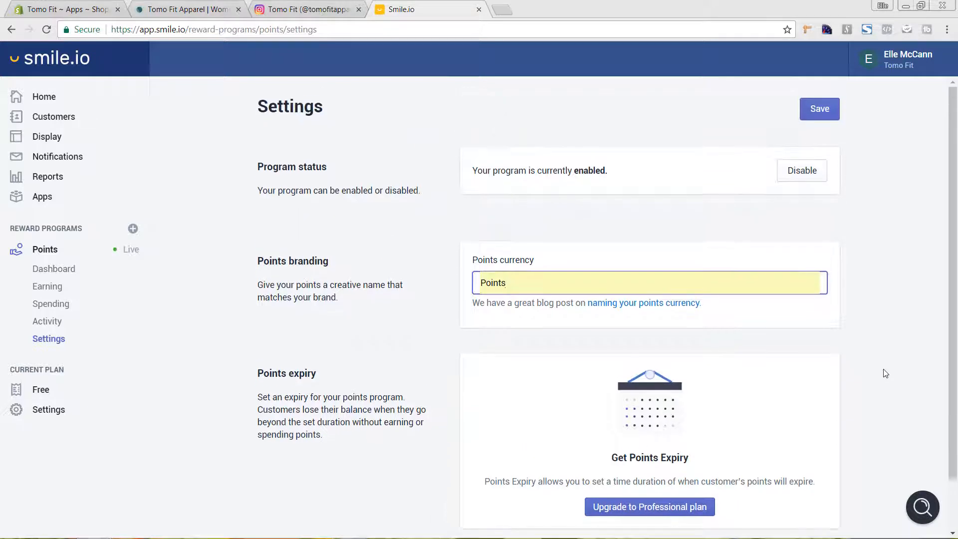
click(831, 115)
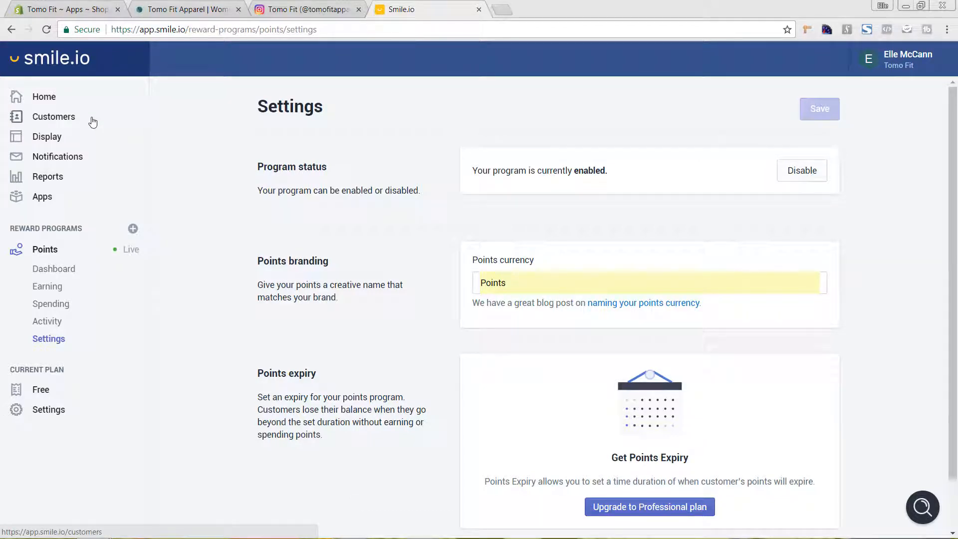
- Switch to the Tomo Fit storefront and reload its home page to load the rewards launcher
click(183, 14)
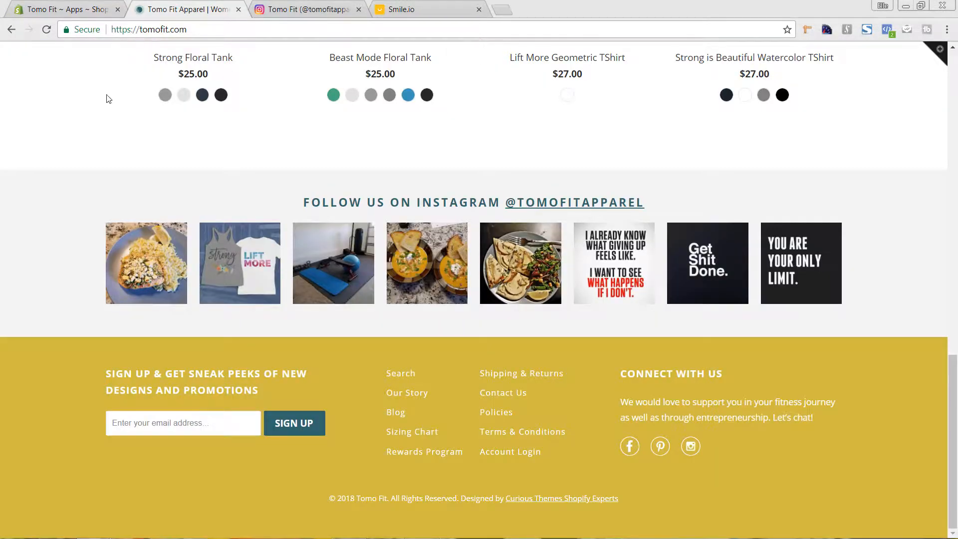
scroll(140, 102, up, 6)
scroll(140, 102, up, 10)
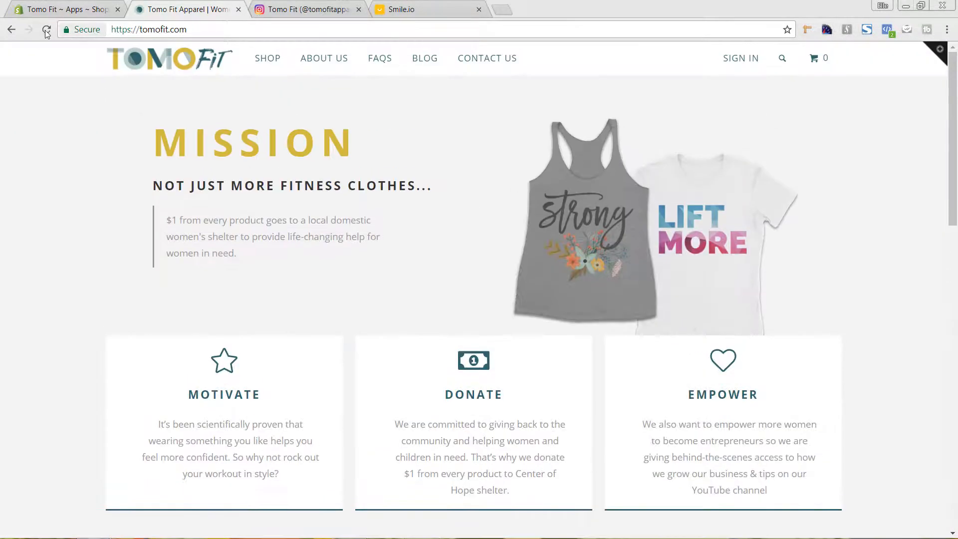
click(46, 30)
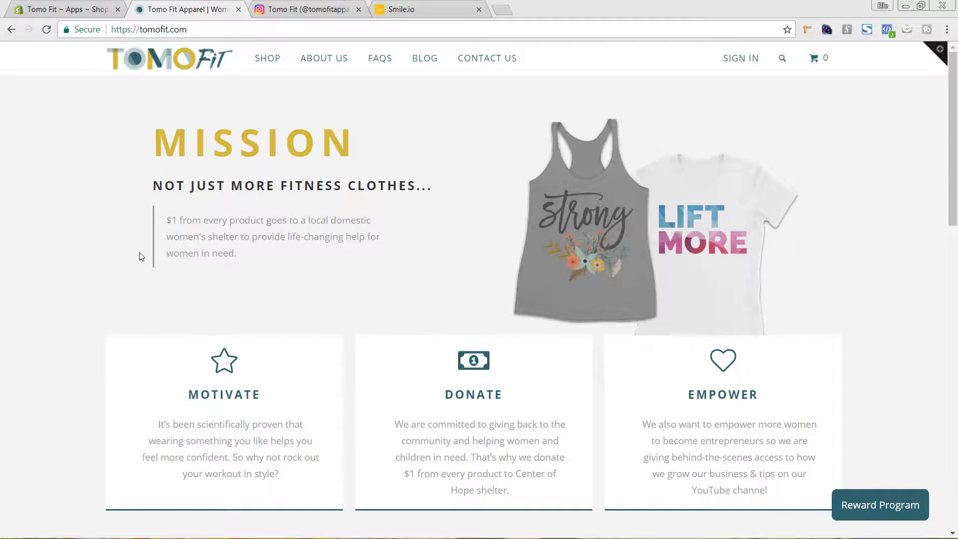
- Open the storefront's Reward Program widget, review its rewards and ways to earn points, and close it
click(883, 507)
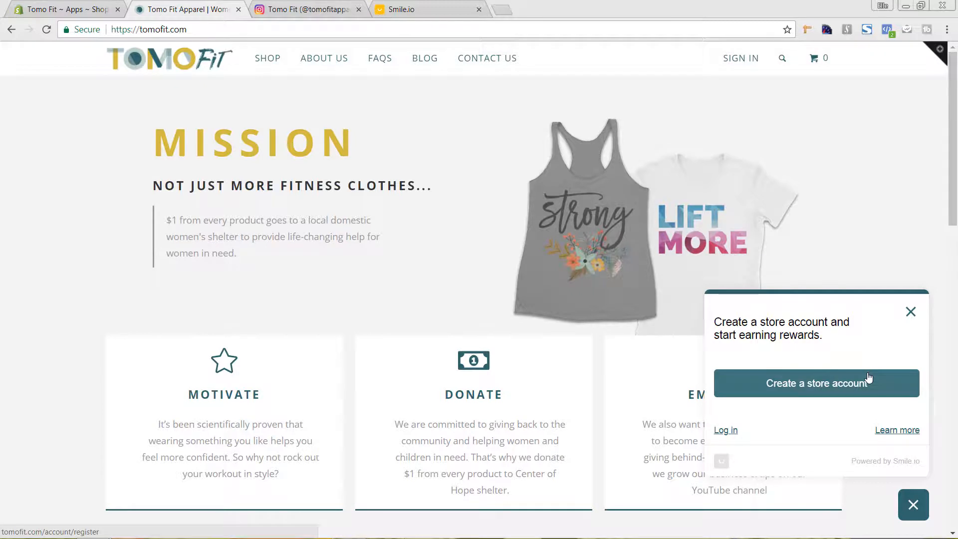
click(893, 431)
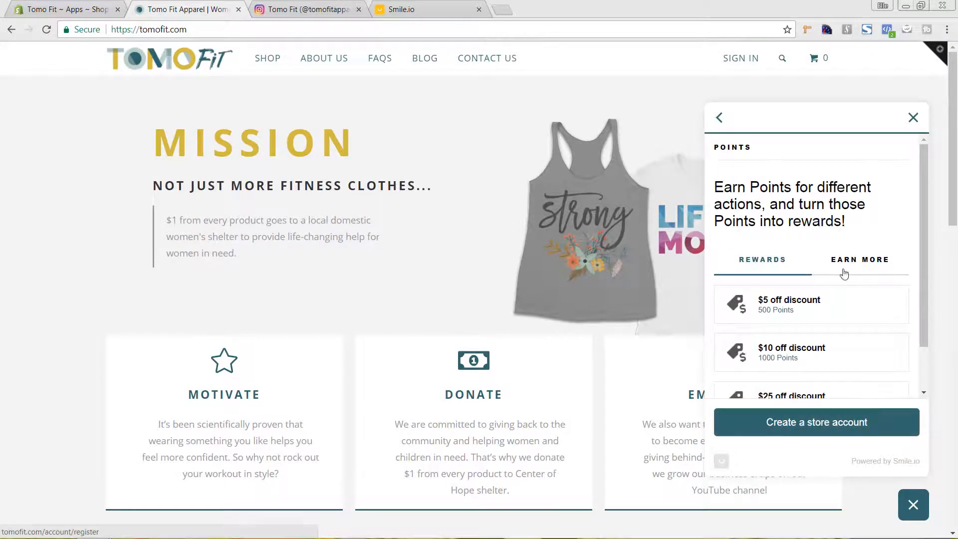
scroll(848, 221, down, 2)
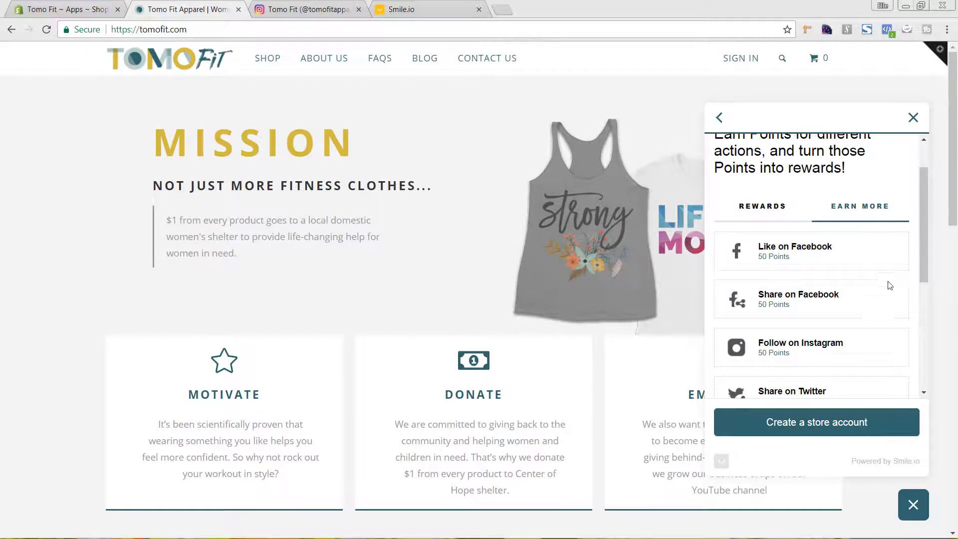
scroll(887, 285, down, 5)
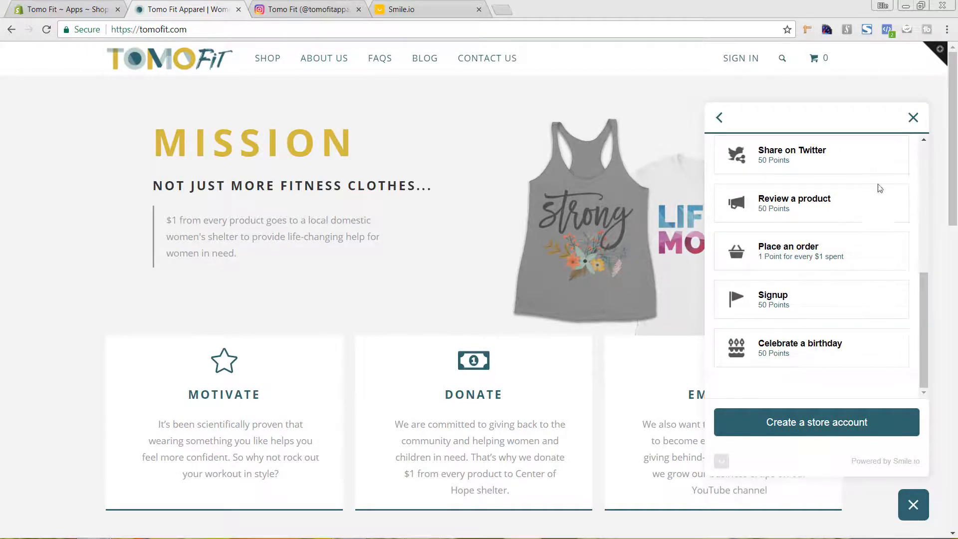
click(913, 118)
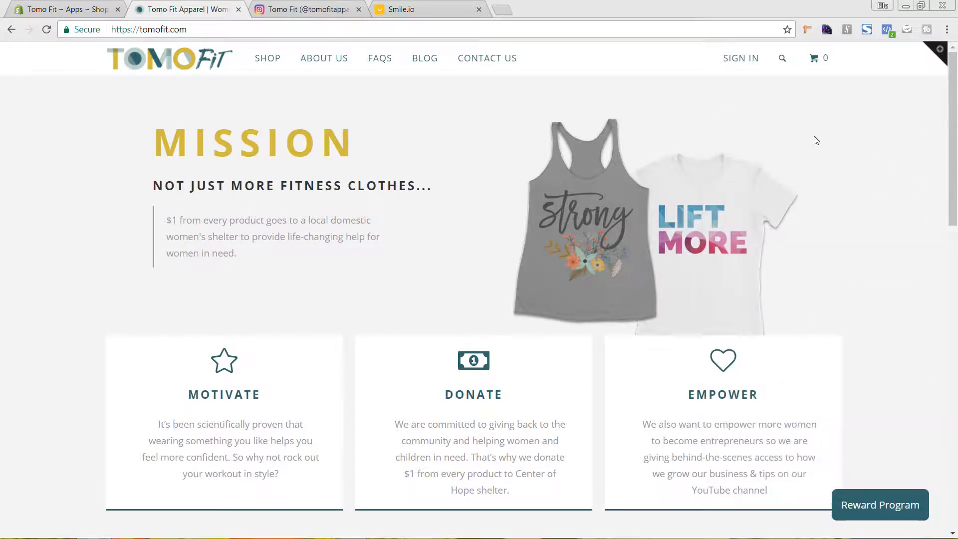
- Switch back to Smile.io, view the display branding settings and return to the display overview
click(44, 11)
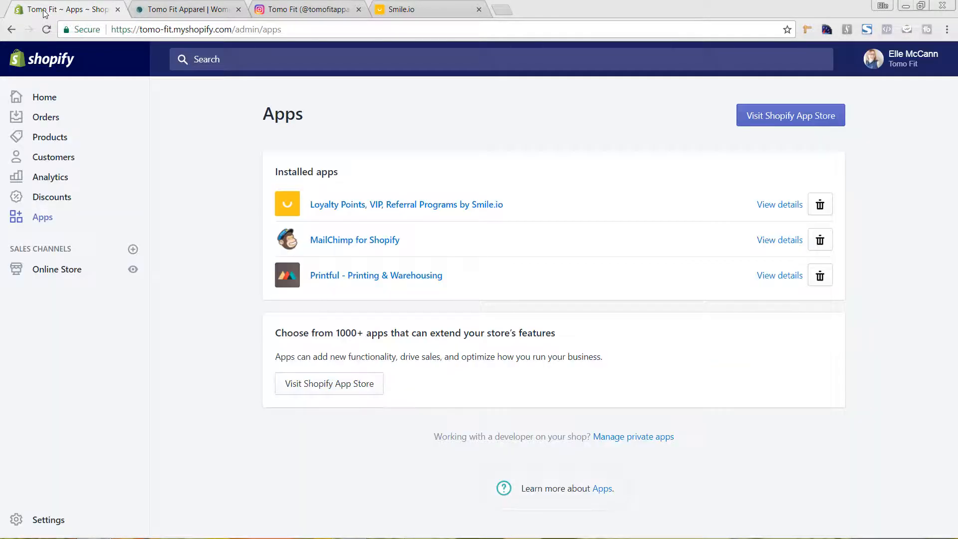
click(432, 6)
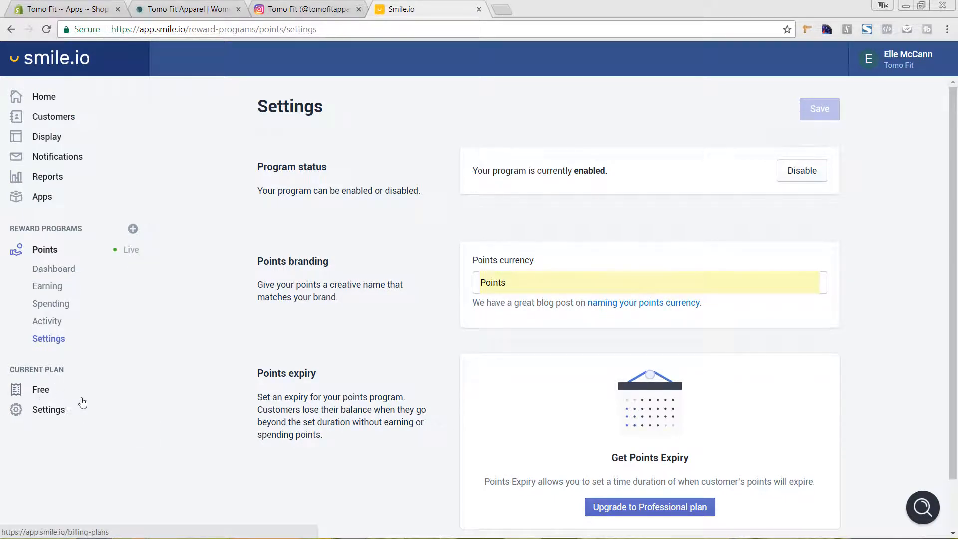
click(58, 139)
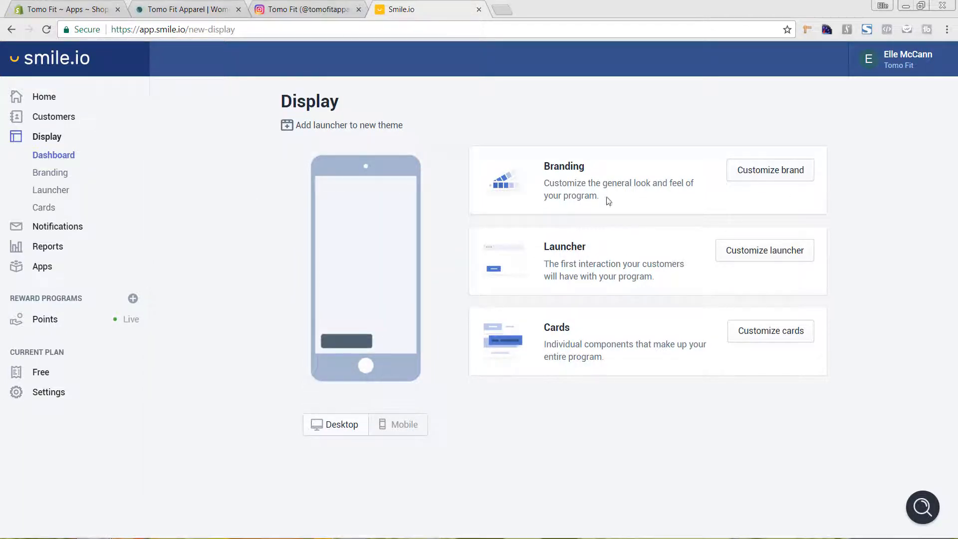
click(793, 178)
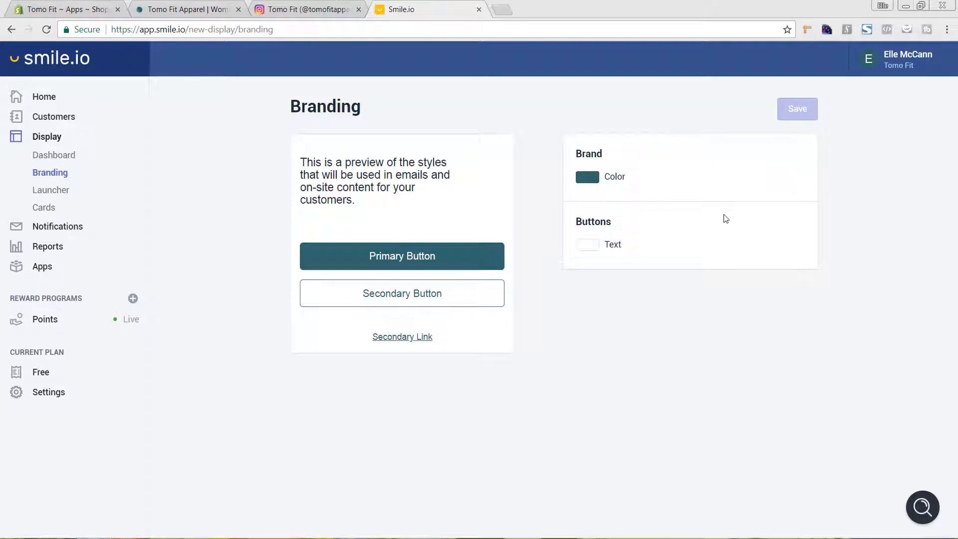
click(14, 28)
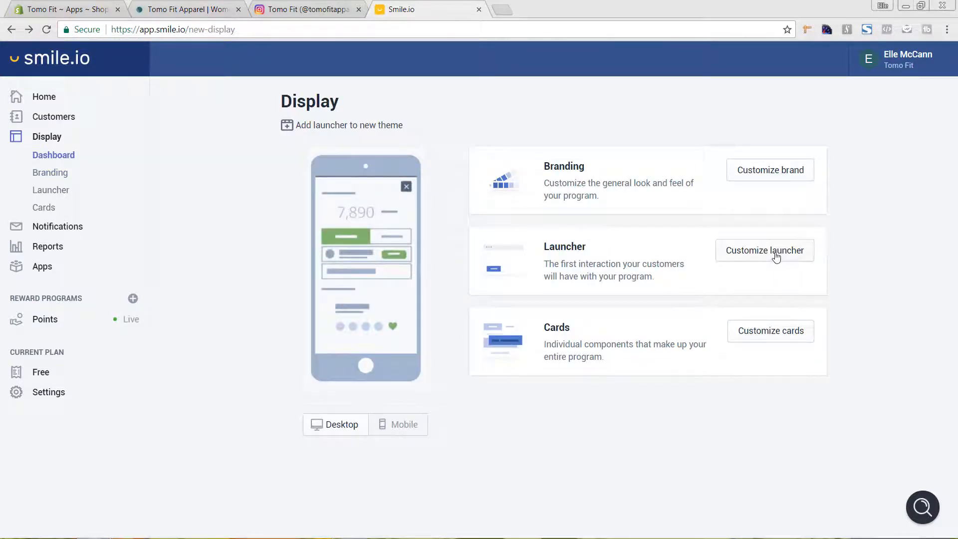
- Set the brand color to #d1bc42 in the branding settings and save the change
click(761, 175)
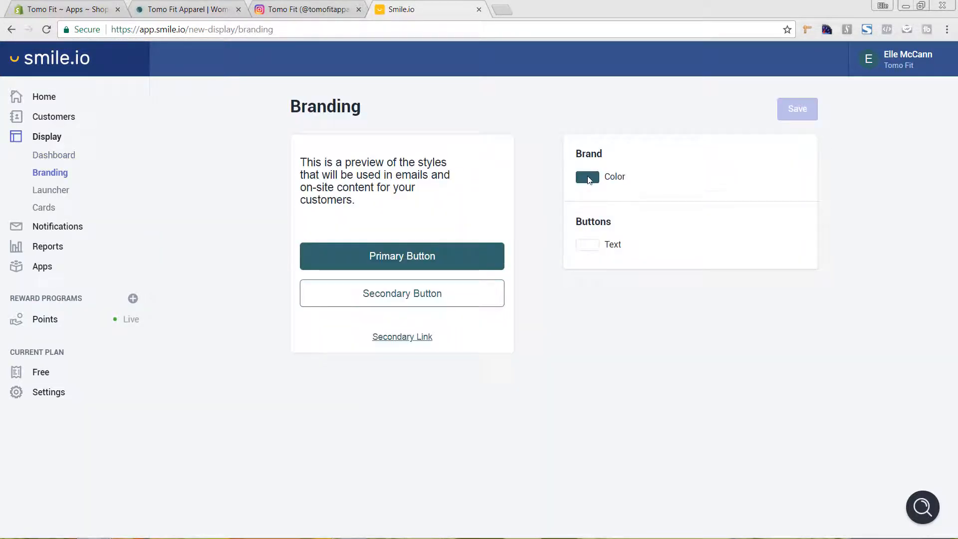
click(589, 179)
drag(652, 342, 615, 340)
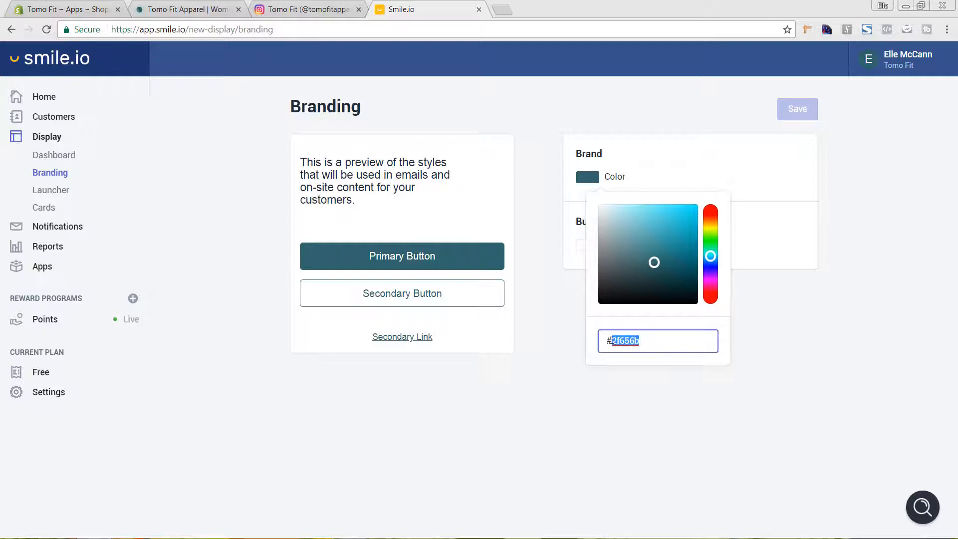
text(d1)
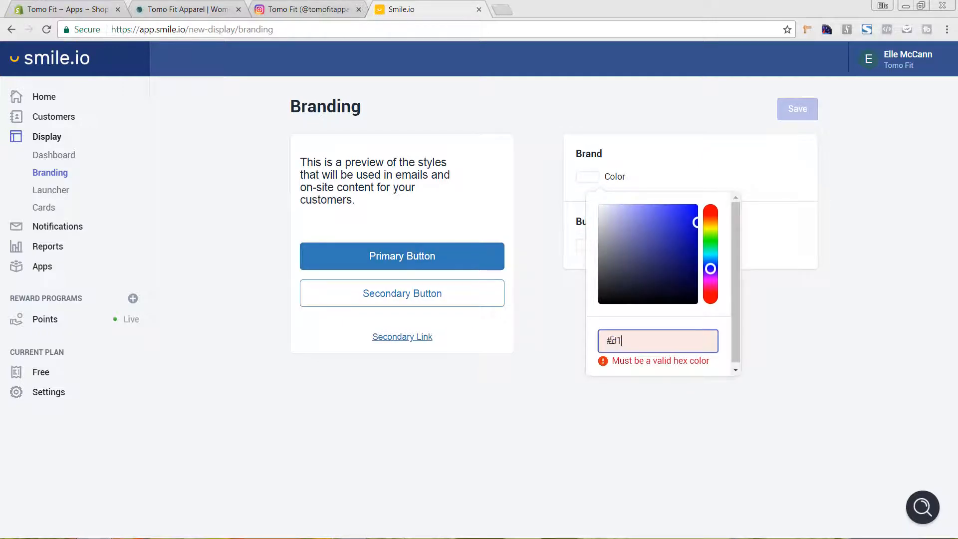
text(bc)
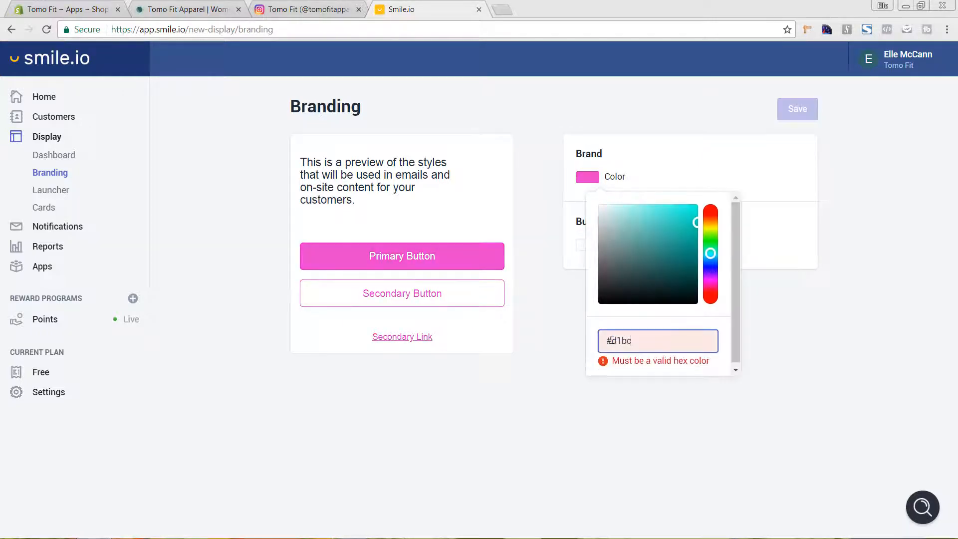
text(42)
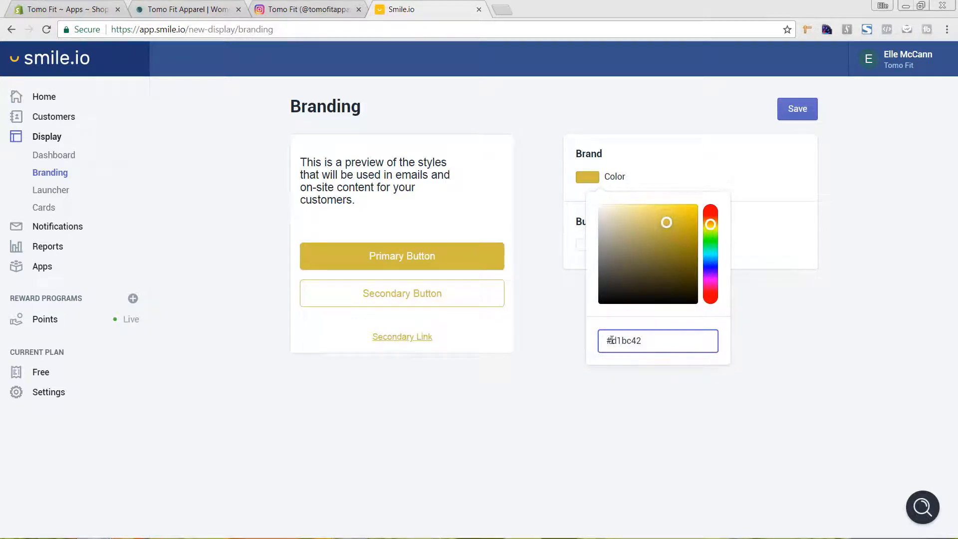
click(794, 109)
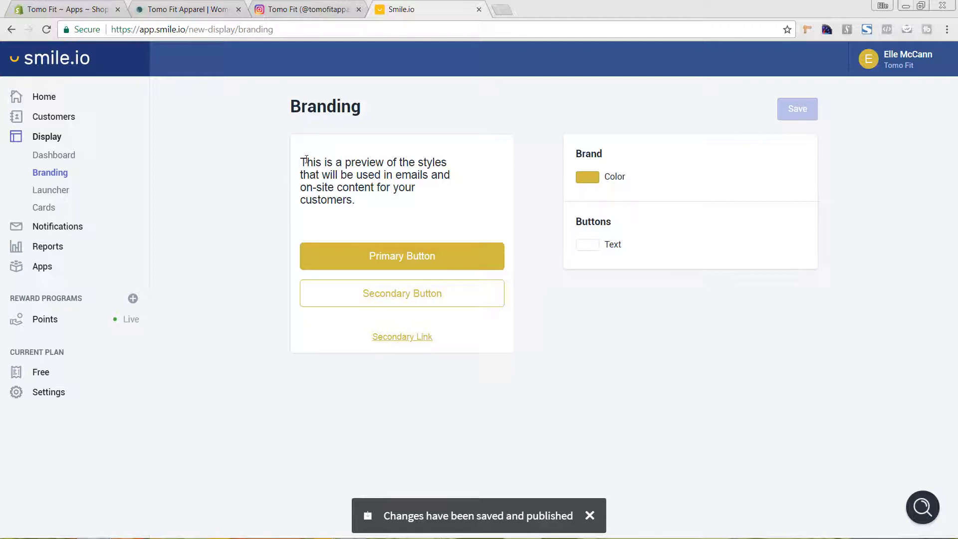
- Open the launcher customization from the display overview and set the launcher's position to Left
click(11, 30)
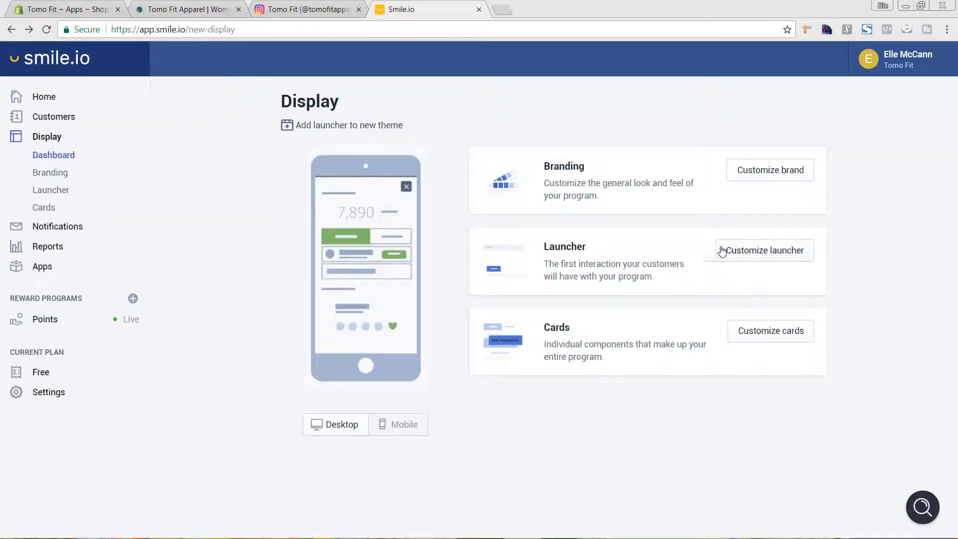
click(755, 250)
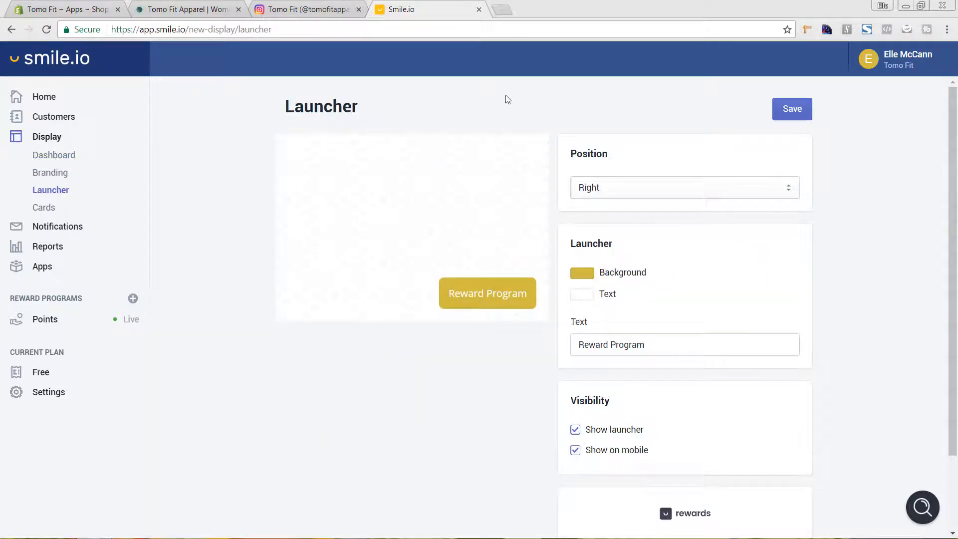
click(655, 193)
click(609, 208)
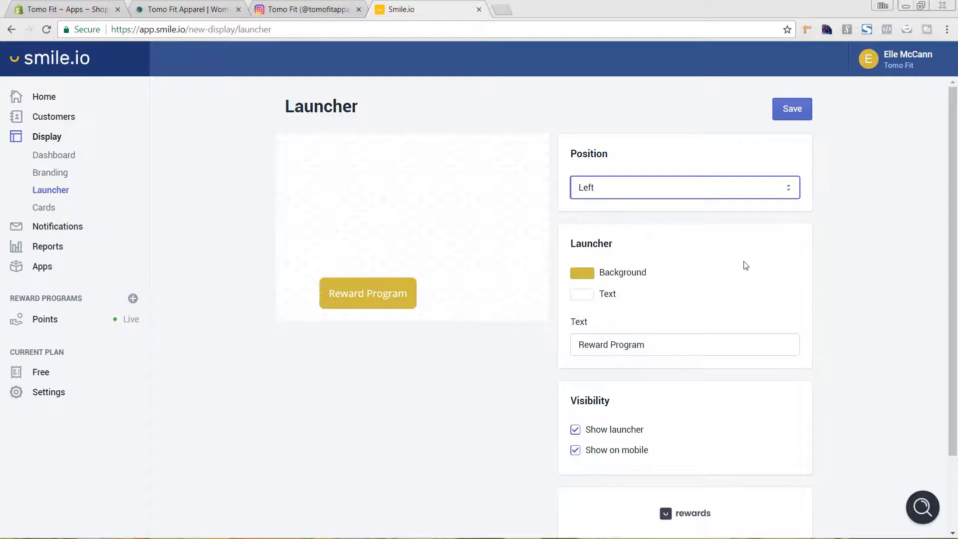
- Change the launcher's text to "Rewards Program" and save the launcher settings
click(607, 344)
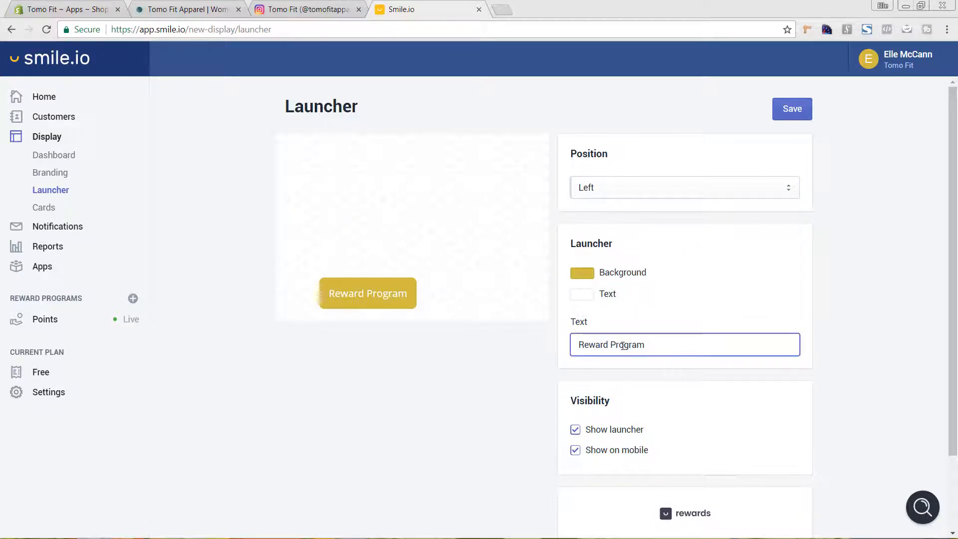
text(s)
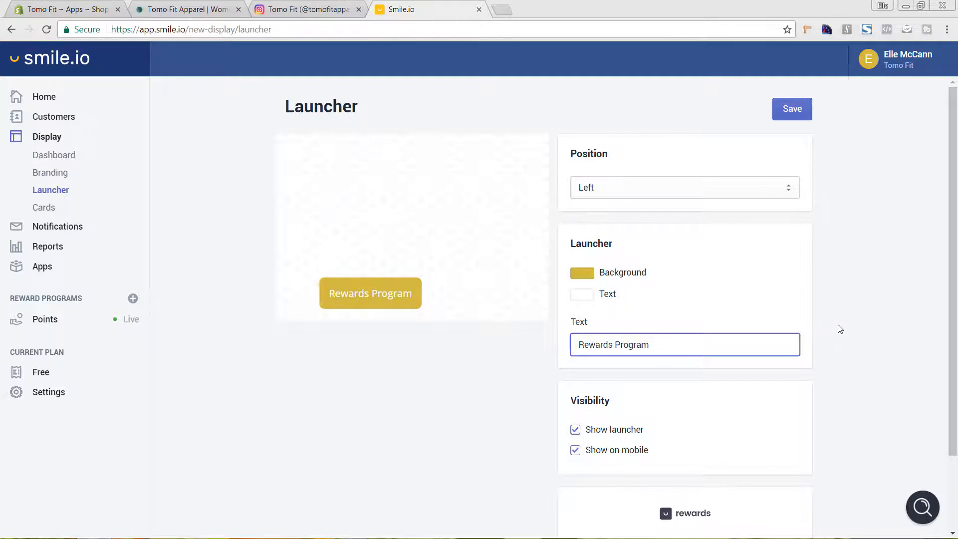
scroll(845, 270, down, 2)
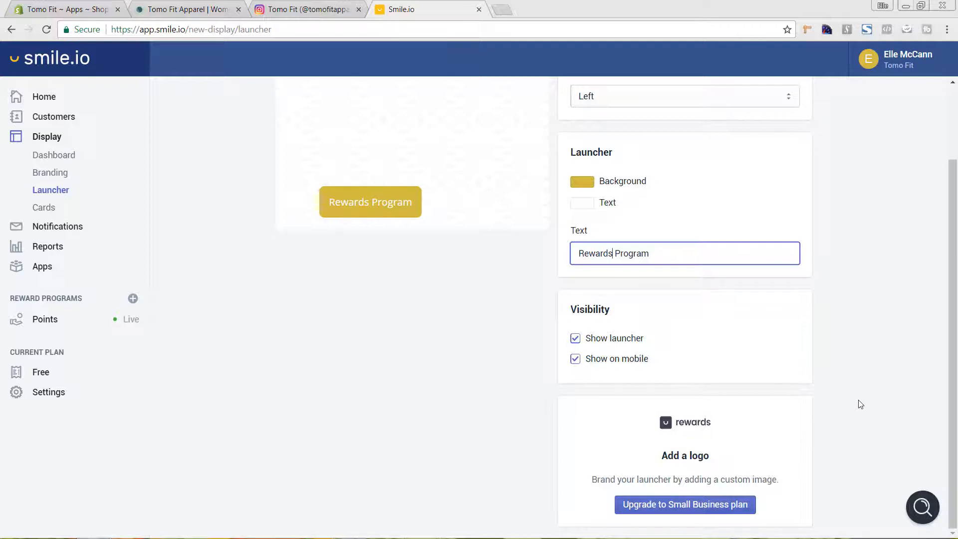
scroll(859, 403, up, 2)
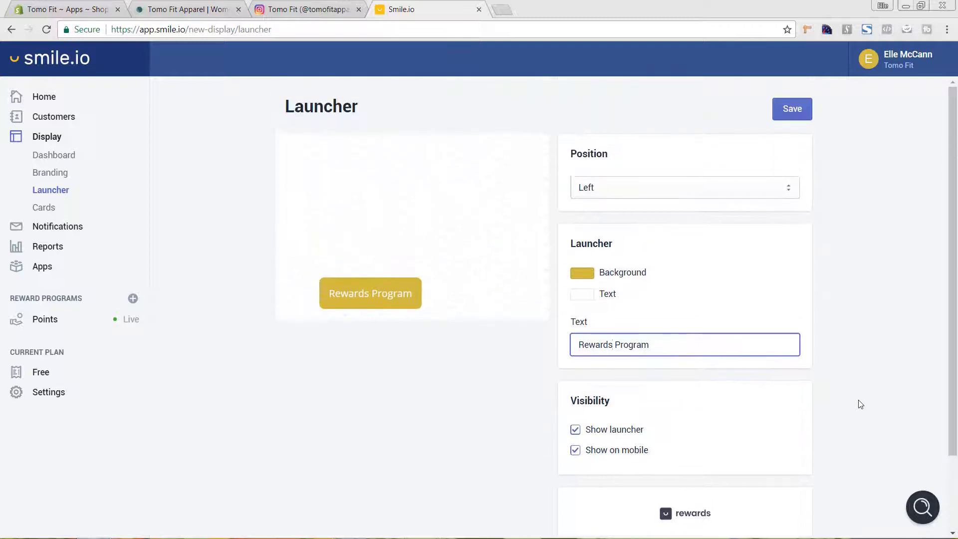
click(803, 114)
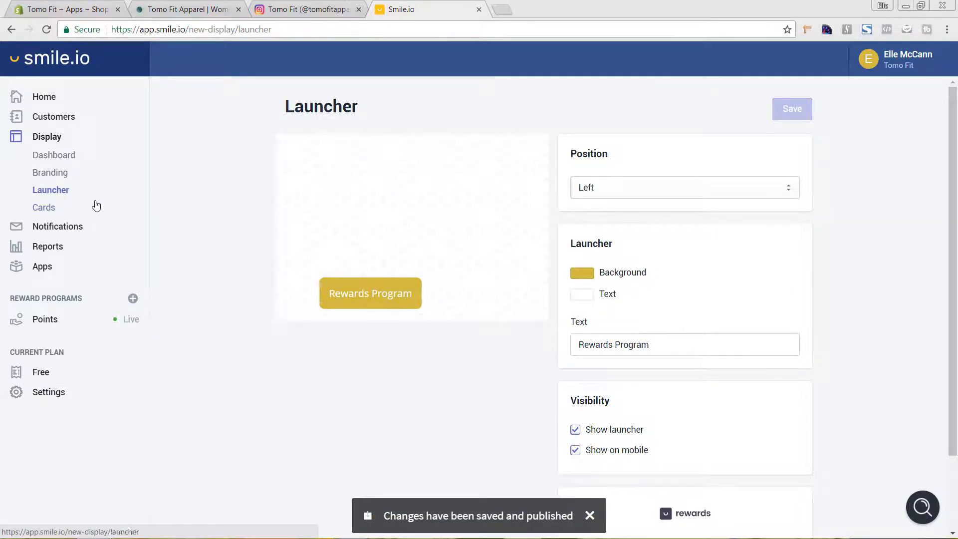
- Open the display's card settings and review the Welcome card and Points card
click(45, 208)
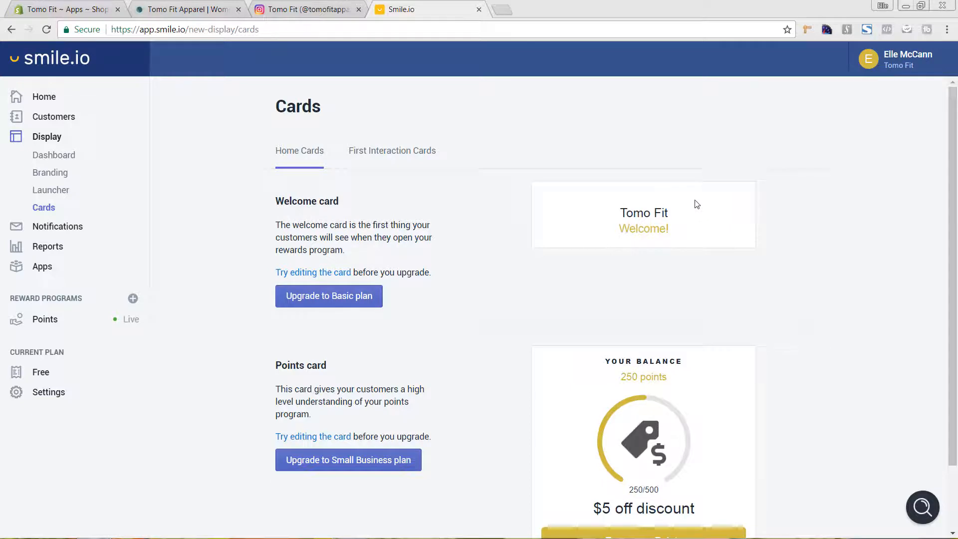
scroll(730, 234, down, 1)
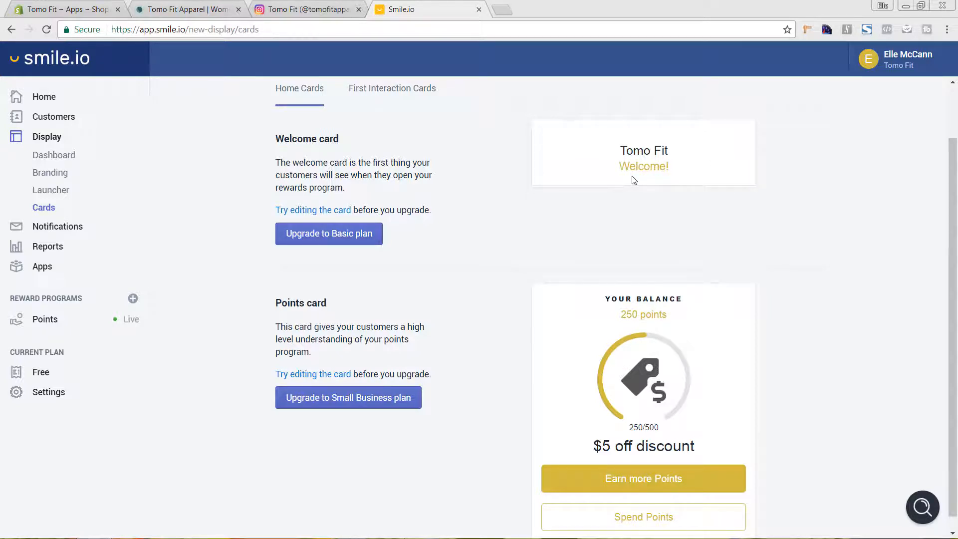
scroll(690, 199, down, 1)
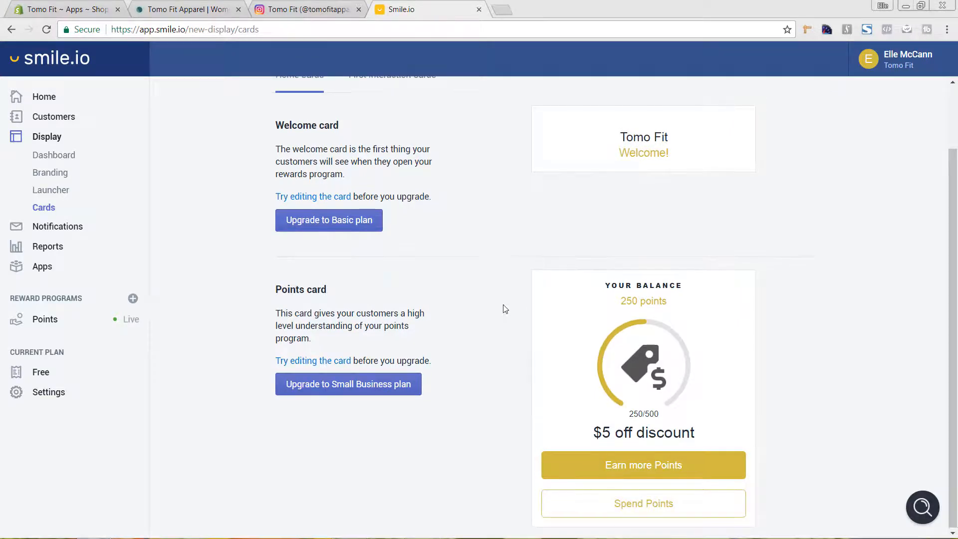
scroll(504, 307, up, 2)
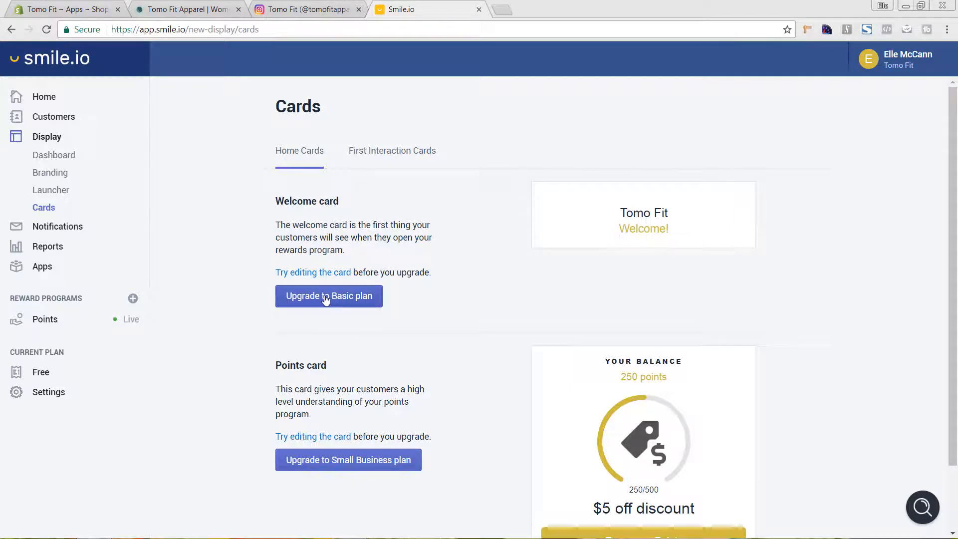
- Upgrade to the Basic plan from the Welcome card's section, reviewing its features and approving the $59.00 monthly charge
click(325, 298)
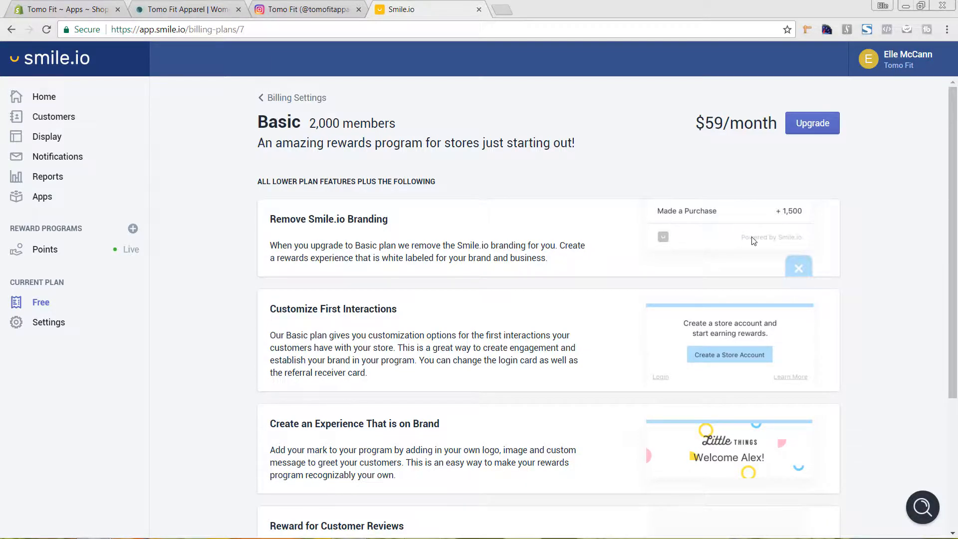
scroll(764, 241, down, 4)
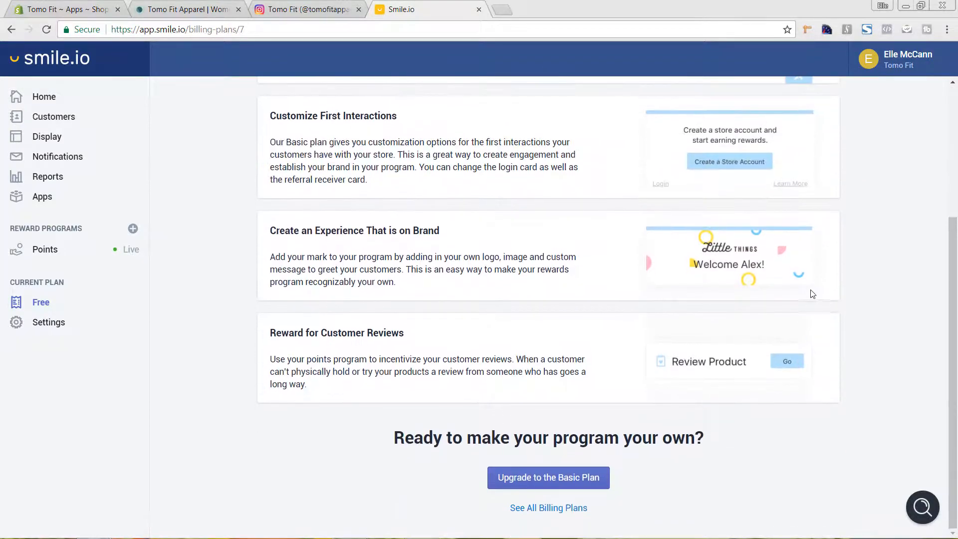
scroll(812, 293, up, 3)
scroll(813, 293, up, 2)
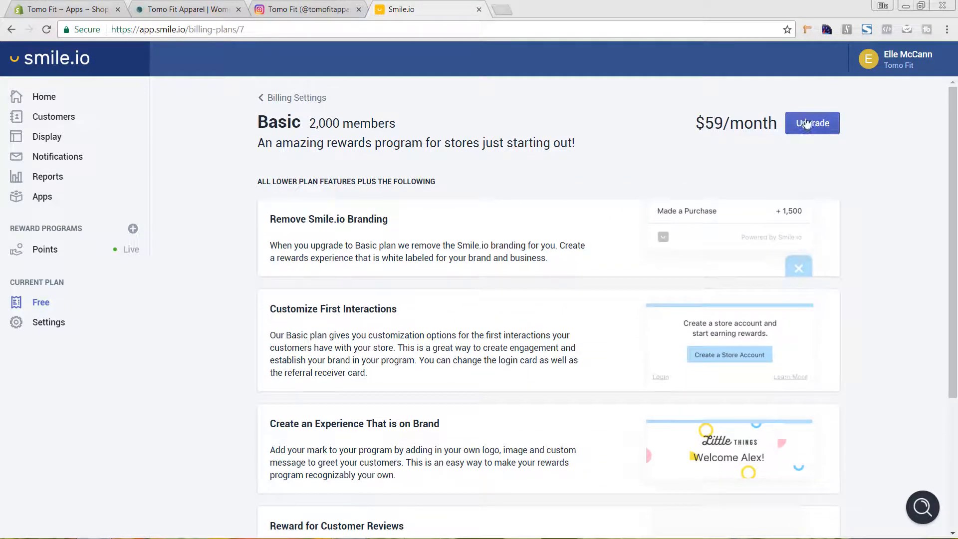
click(807, 126)
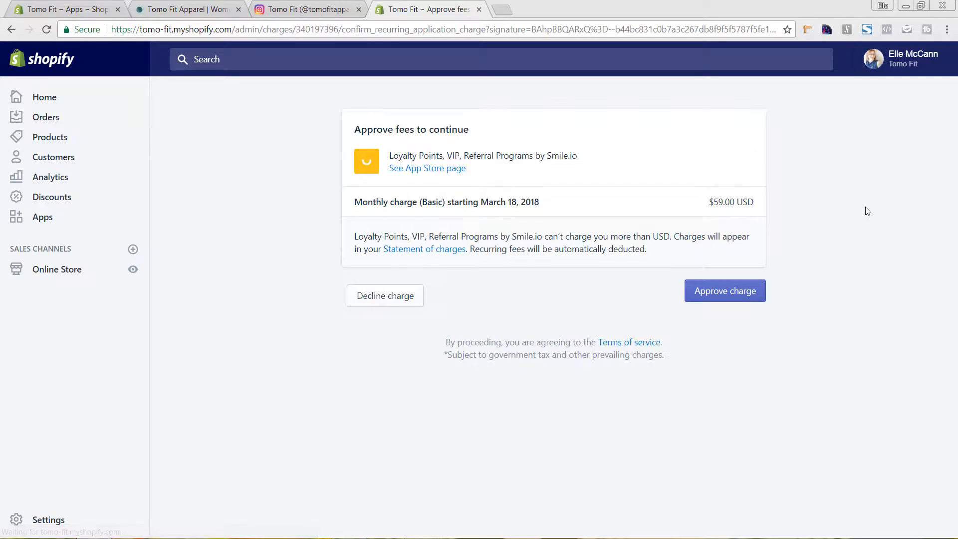
click(734, 285)
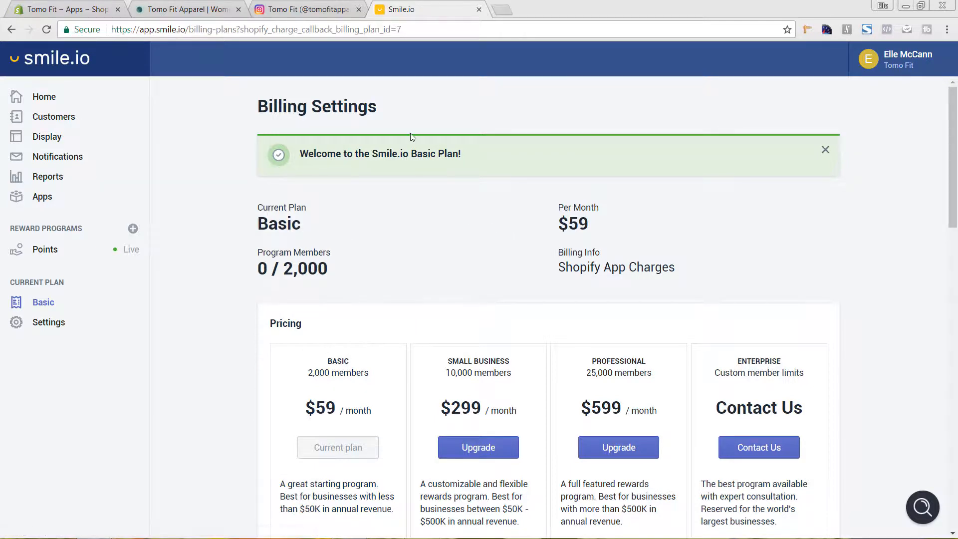
- Return to the display's card customization and open the Welcome card for editing
click(45, 141)
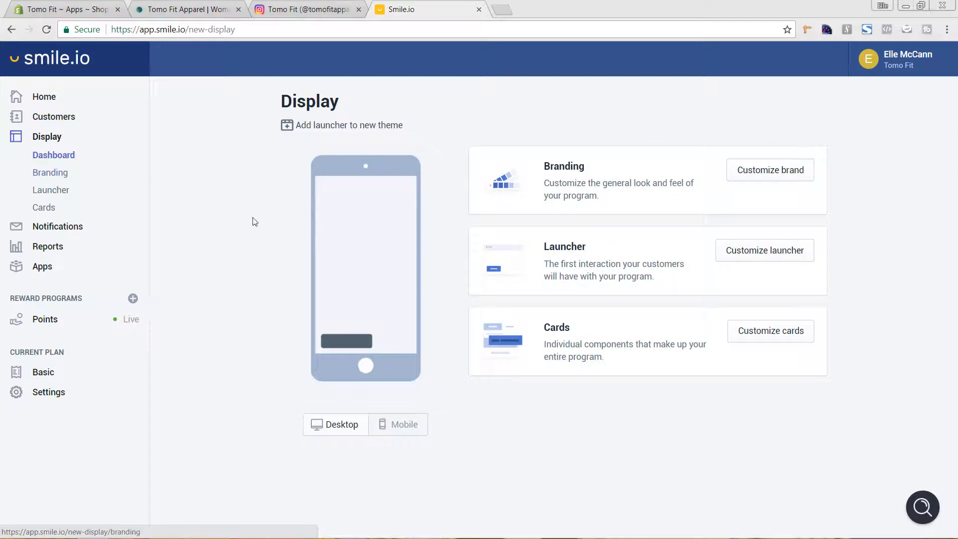
click(776, 335)
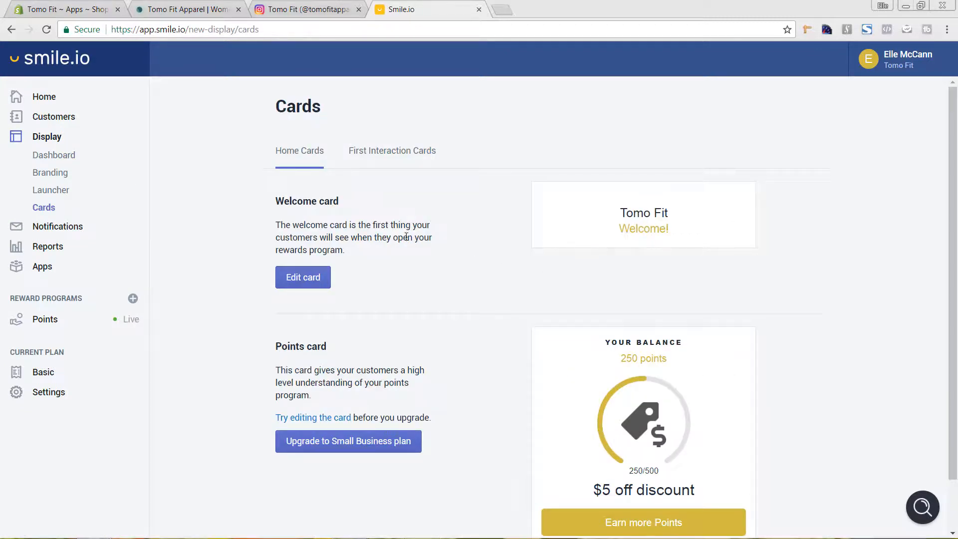
click(300, 277)
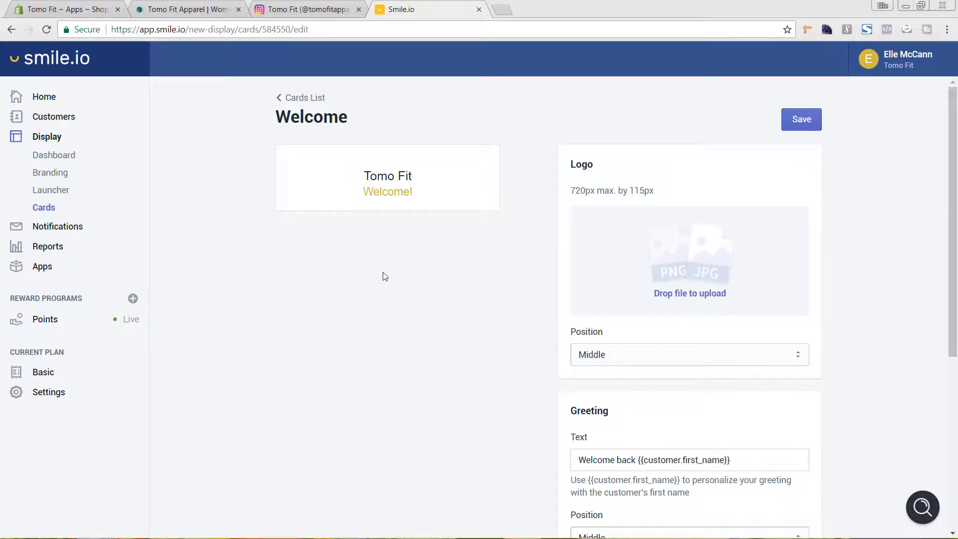
- Upload Tomo-Fit-Logo from the Tomo folder's Logo Files as the Welcome card's logo
click(690, 271)
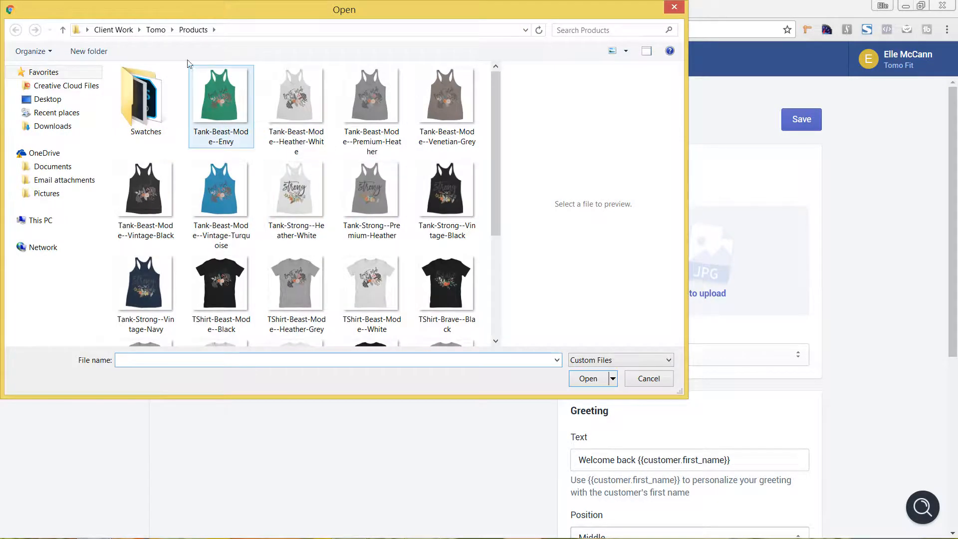
click(155, 30)
double_click(150, 155)
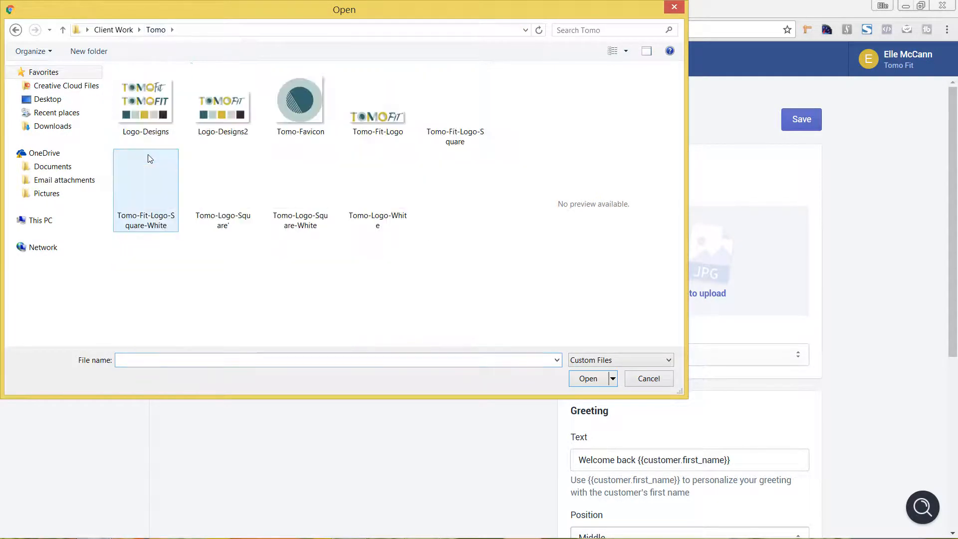
click(381, 117)
click(588, 382)
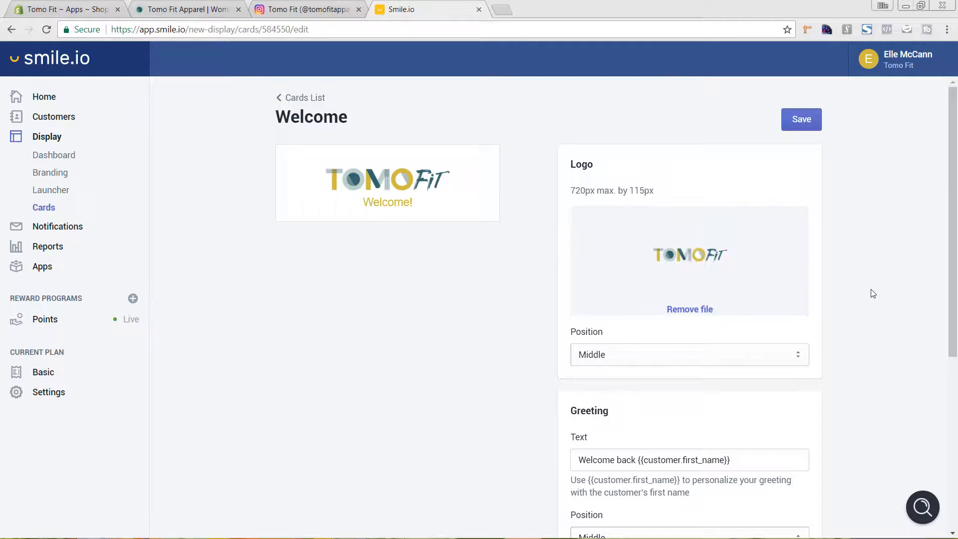
- Examine the Welcome card's logo position options and its greeting and background settings
click(680, 356)
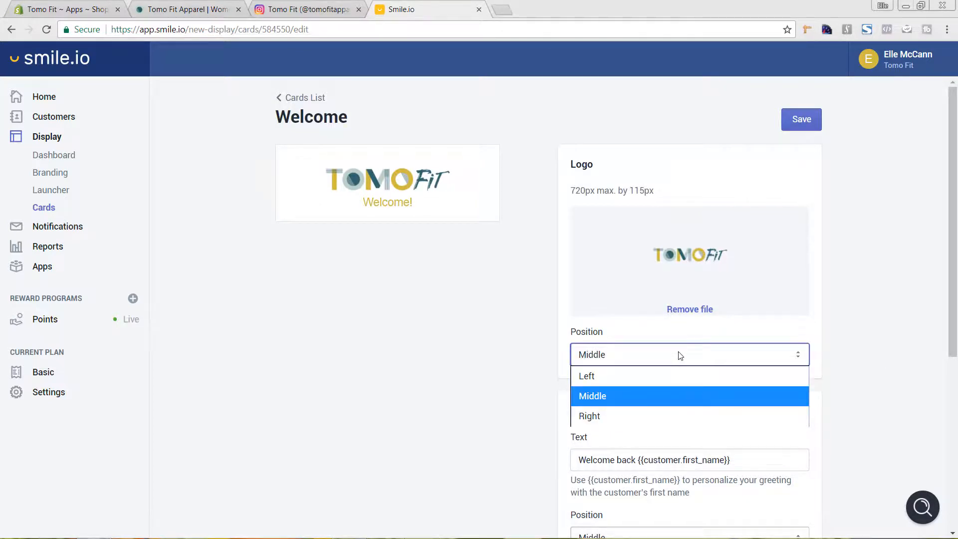
click(876, 342)
scroll(876, 335, down, 4)
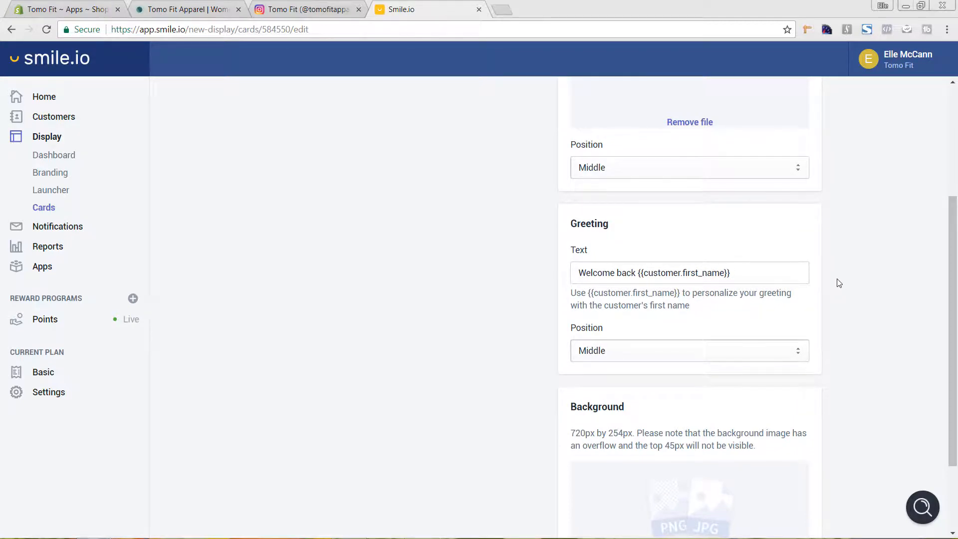
scroll(838, 282, down, 2)
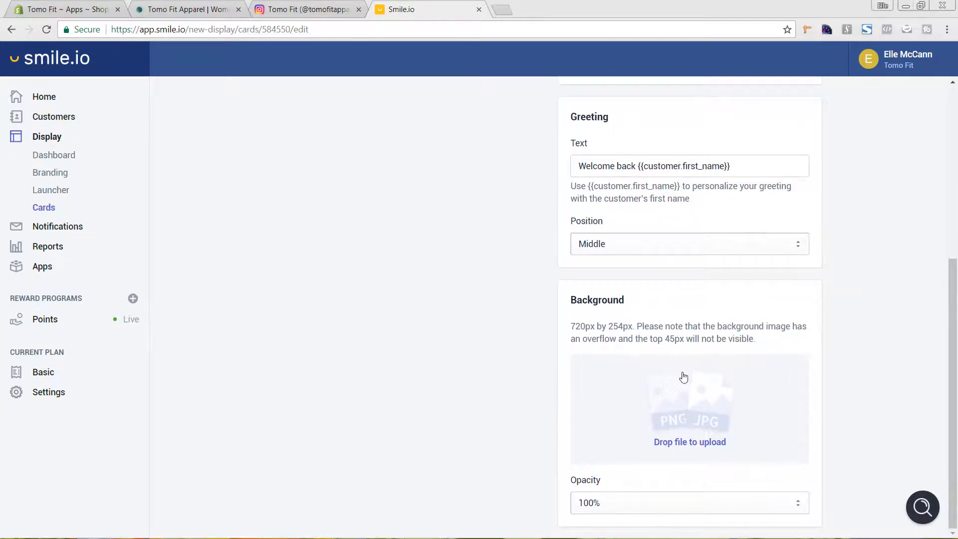
scroll(862, 349, up, 1)
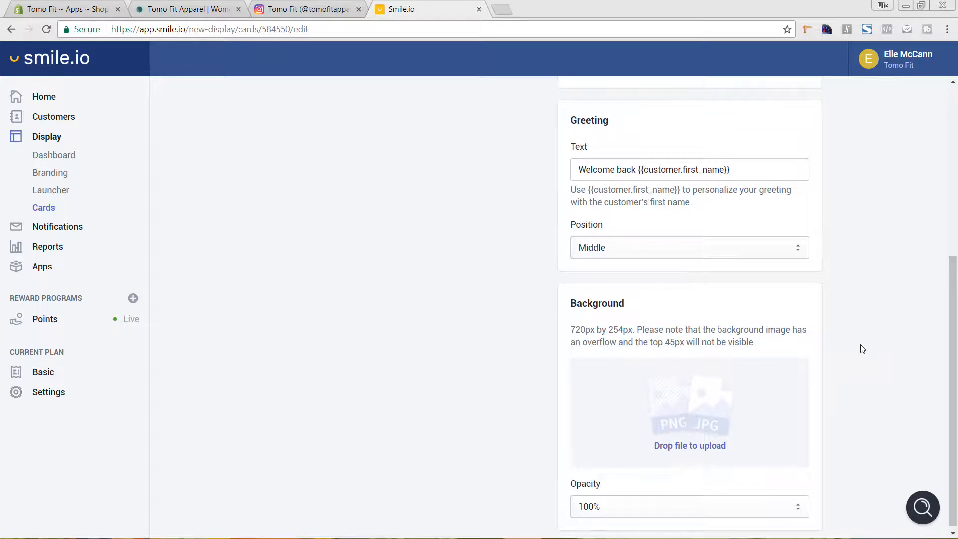
scroll(862, 350, up, 6)
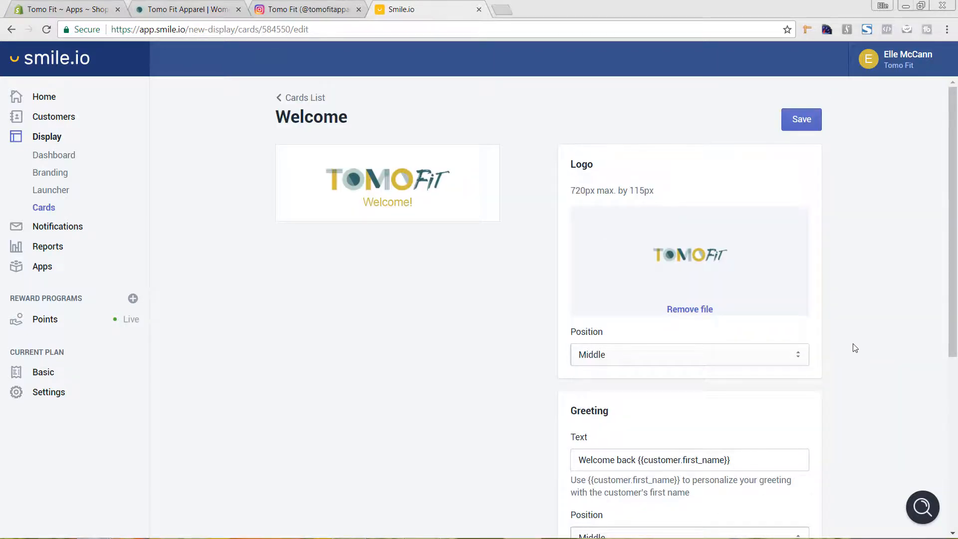
- Upload Coming-Soon-Background-Image3 from the Tomo folder as the Welcome card's background image
scroll(846, 346, down, 1)
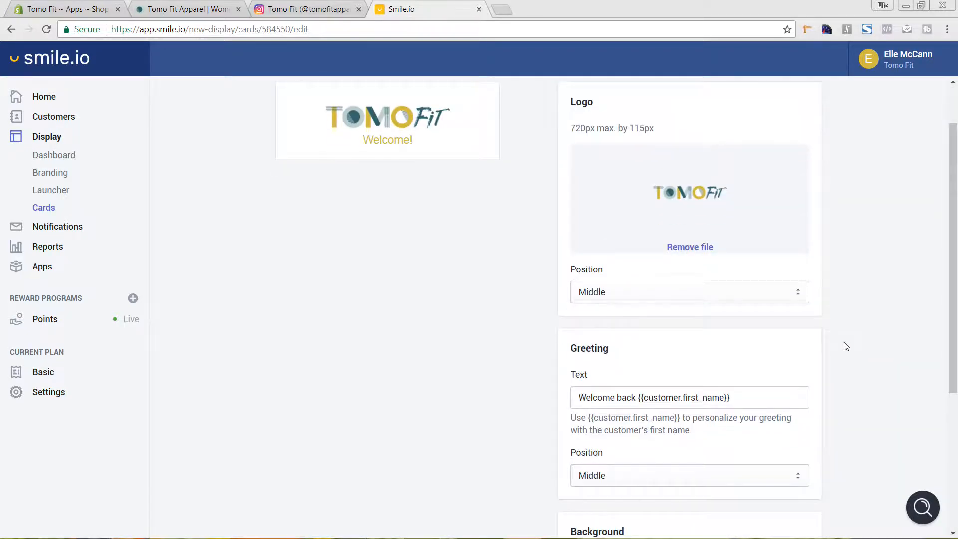
scroll(846, 346, down, 4)
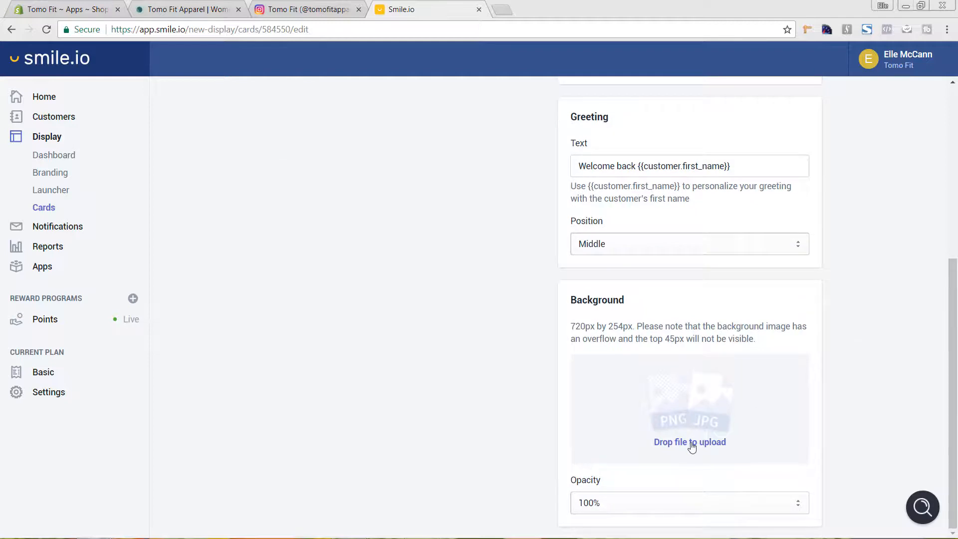
click(691, 446)
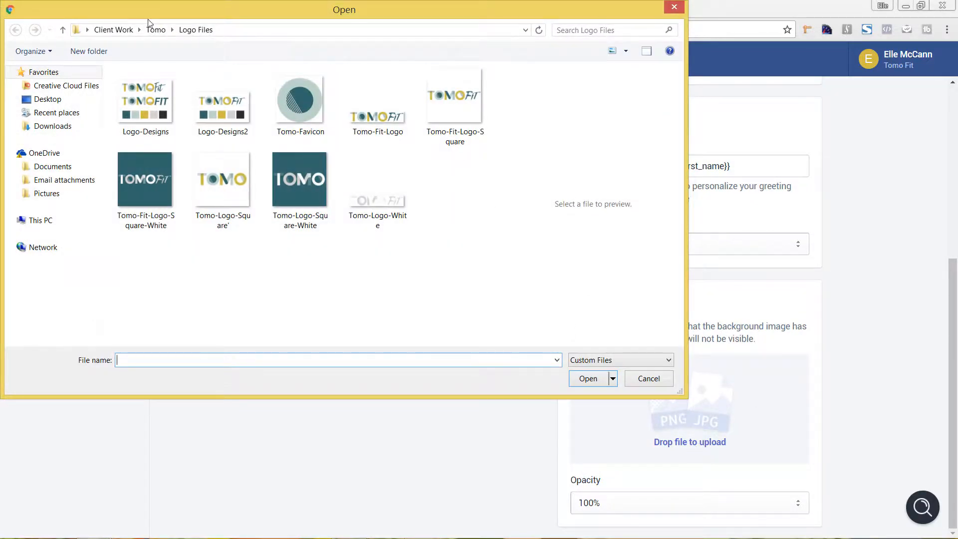
click(153, 30)
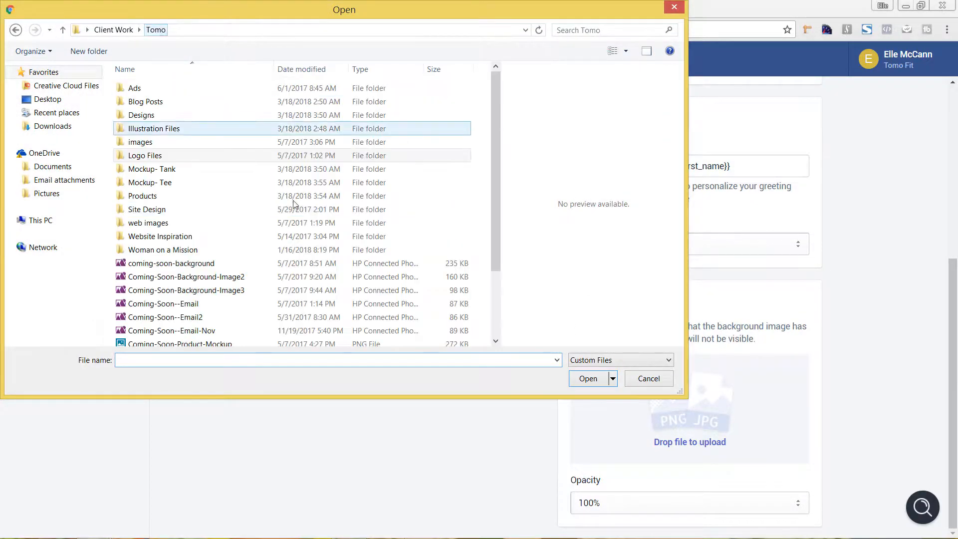
click(213, 263)
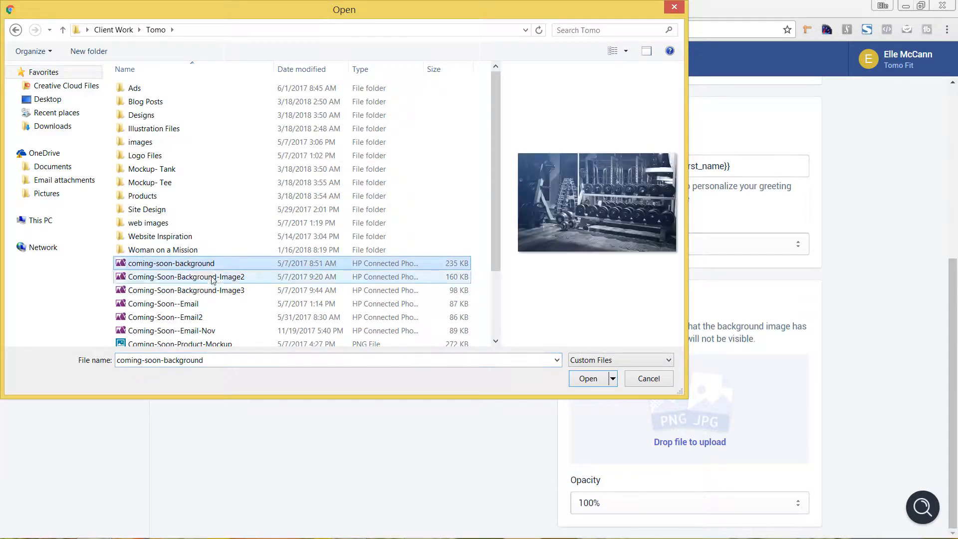
click(213, 277)
click(214, 290)
click(588, 378)
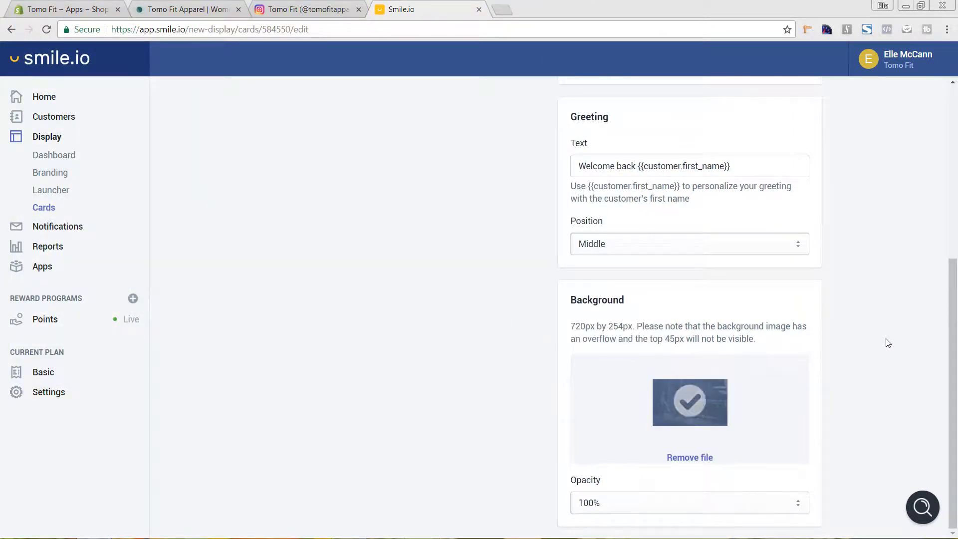
- Replace the Welcome card's logo with Tomo-Logo-White from the Logo Files folder and save the card
scroll(888, 343, up, 6)
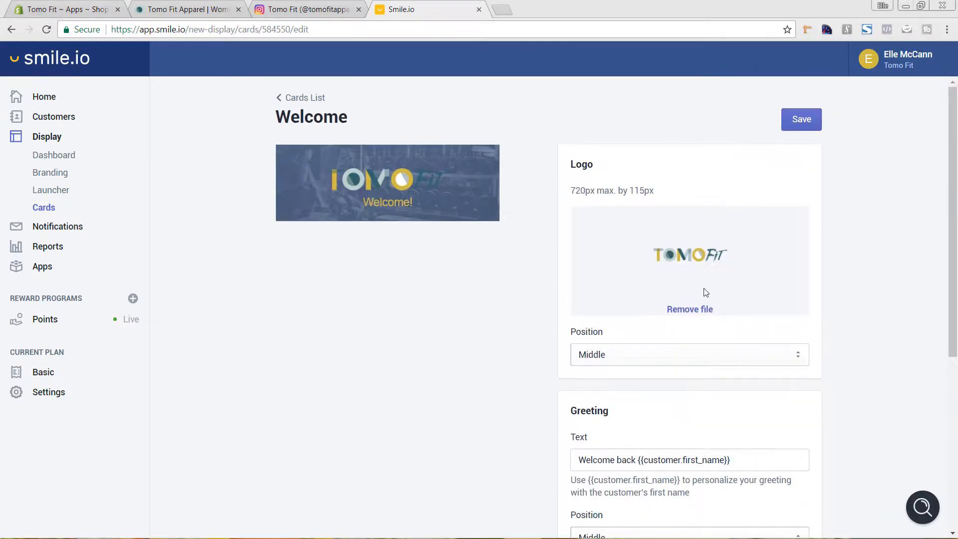
click(684, 310)
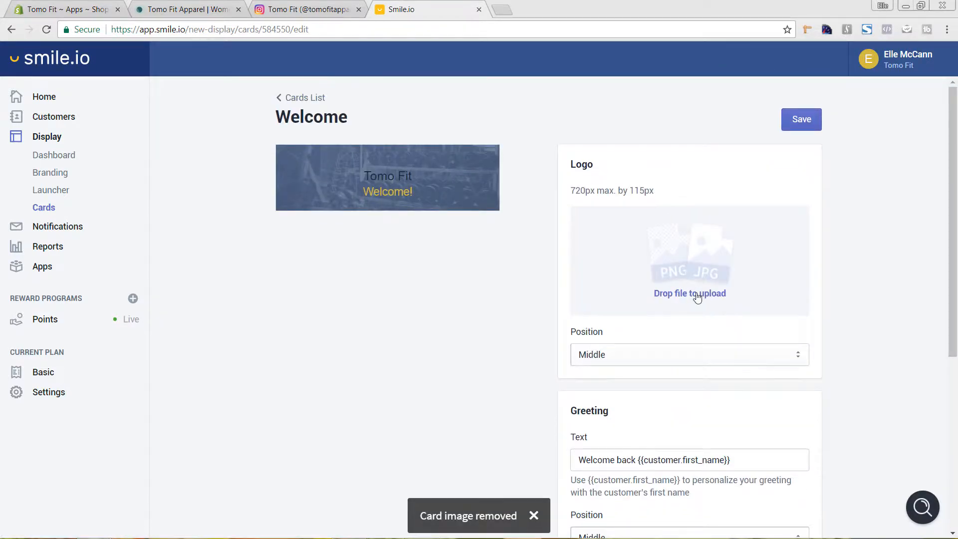
click(696, 295)
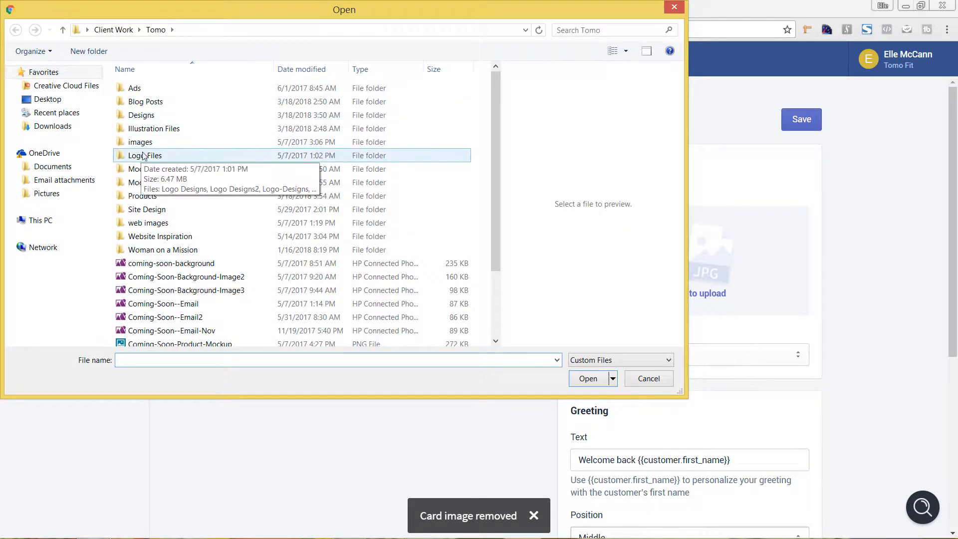
double_click(145, 156)
click(379, 199)
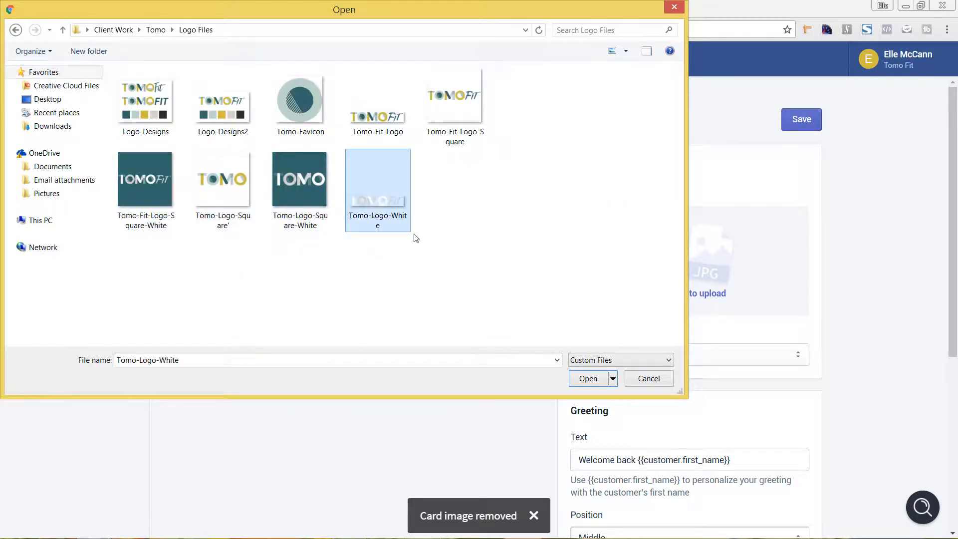
click(607, 375)
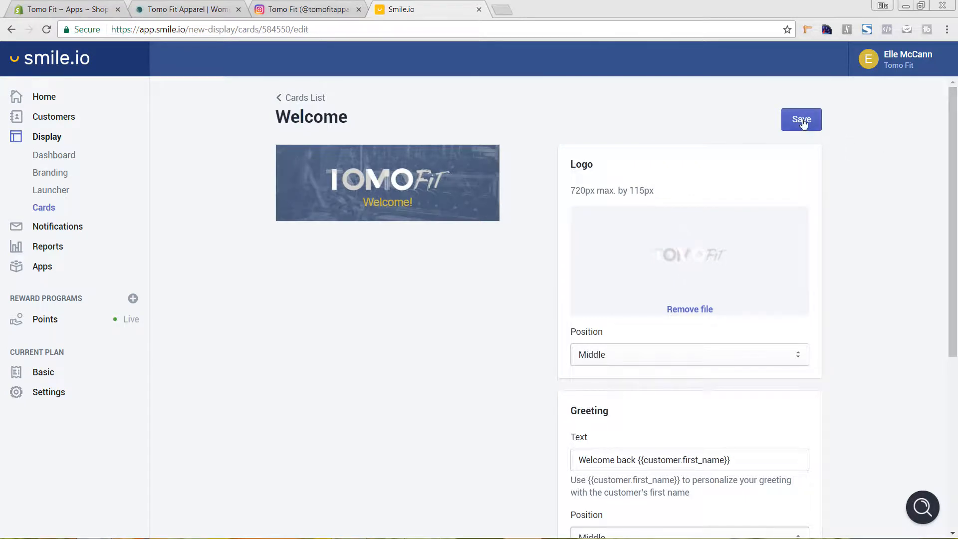
click(801, 121)
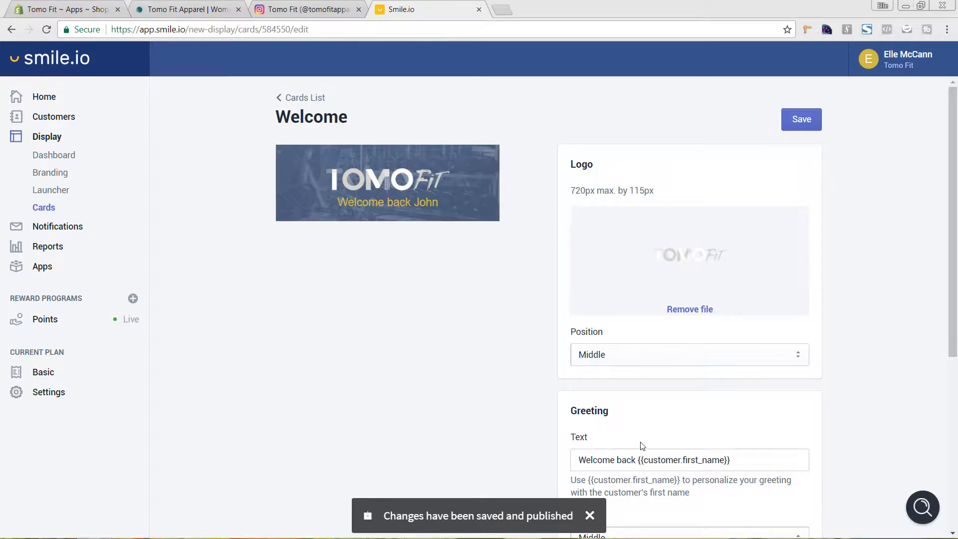
- Try an exclamation mark at the end of the Welcome card's greeting, remove it again and save the card
click(739, 459)
text(!)
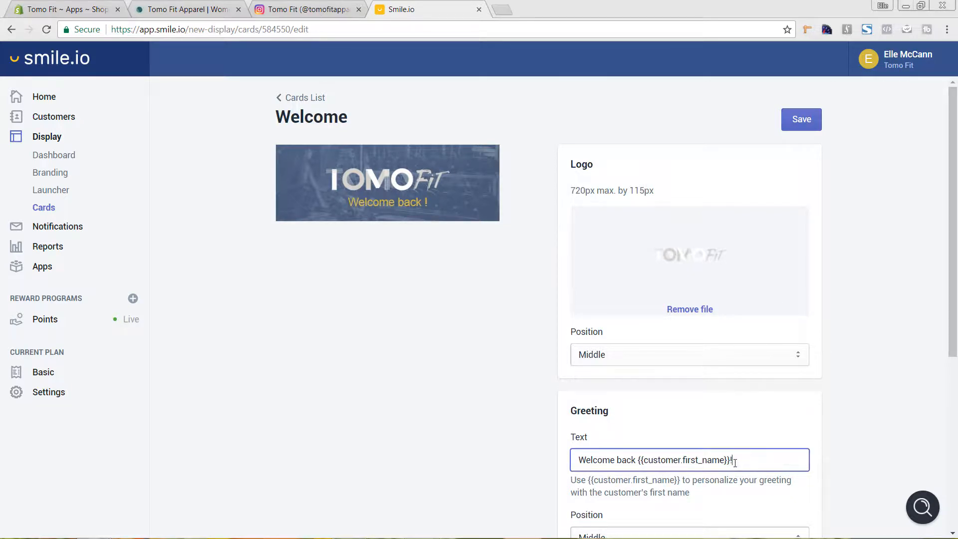
key(BackSpace)
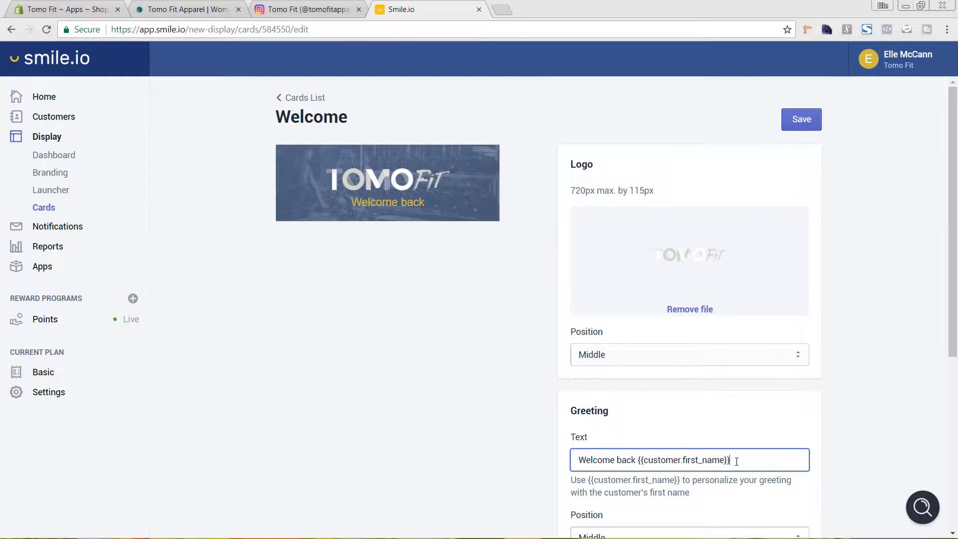
click(800, 118)
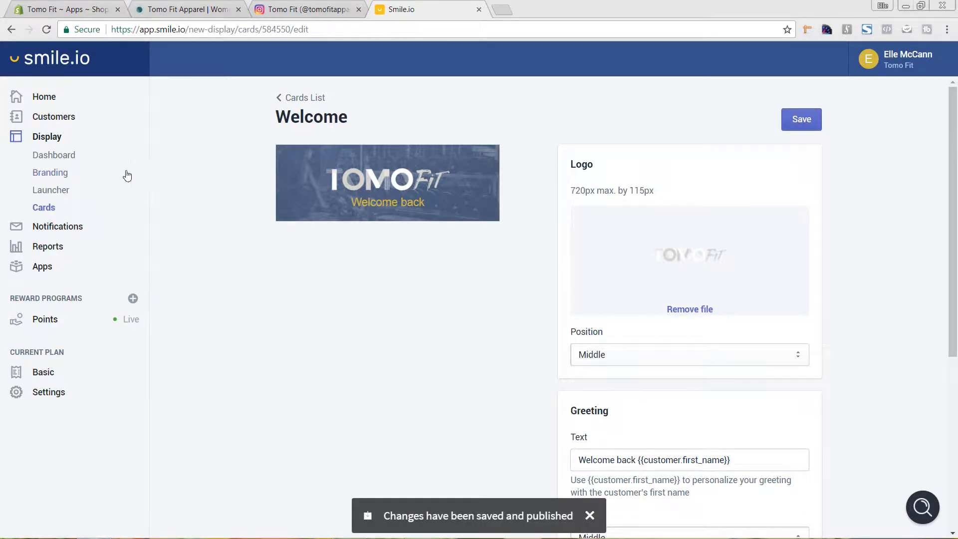
- Review the home cards list and examine the preview of the Customer spent points email notification, including its reward code
click(50, 212)
scroll(643, 285, down, 1)
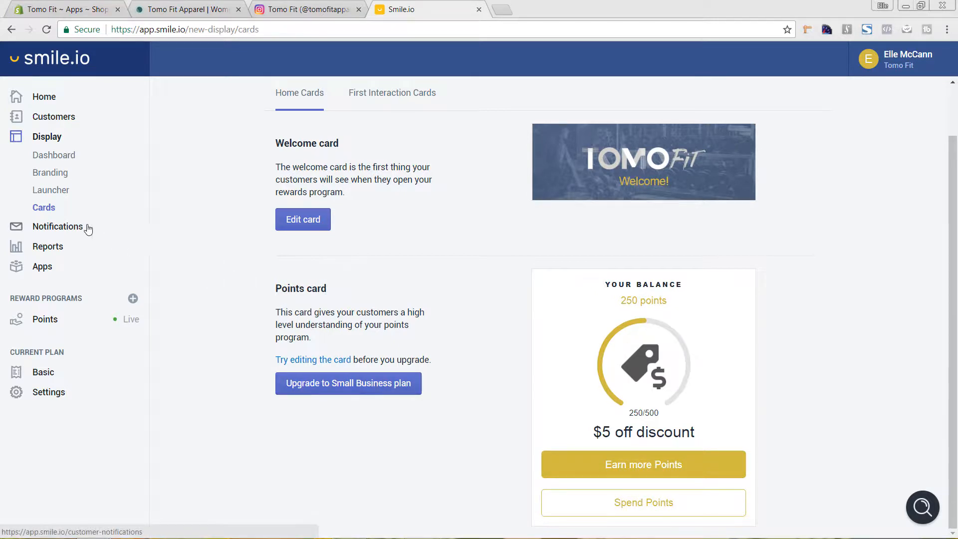
click(62, 231)
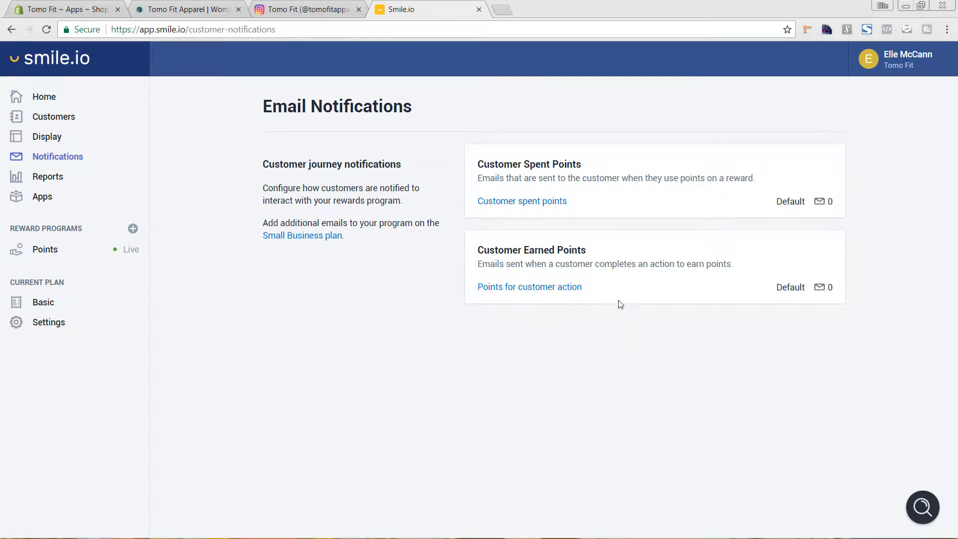
click(519, 209)
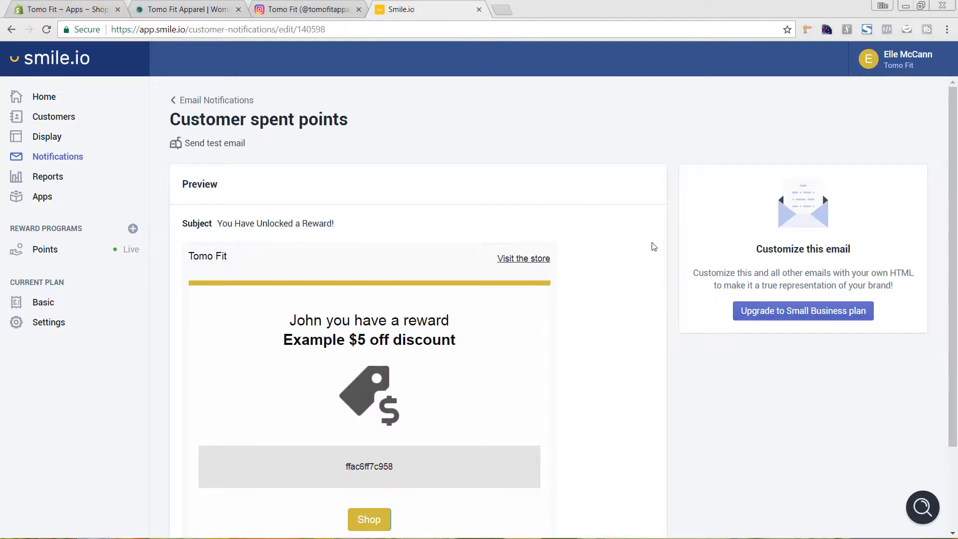
scroll(683, 246, down, 2)
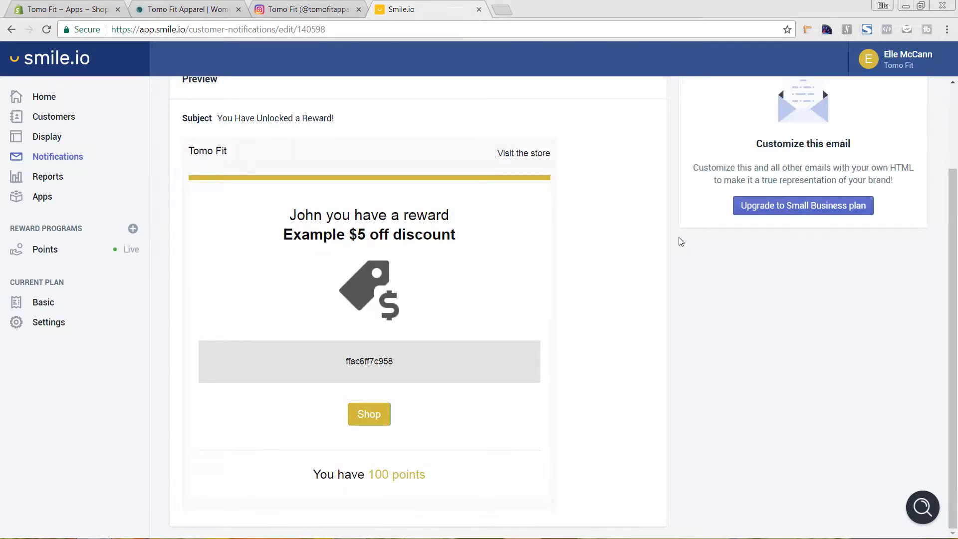
scroll(681, 241, up, 1)
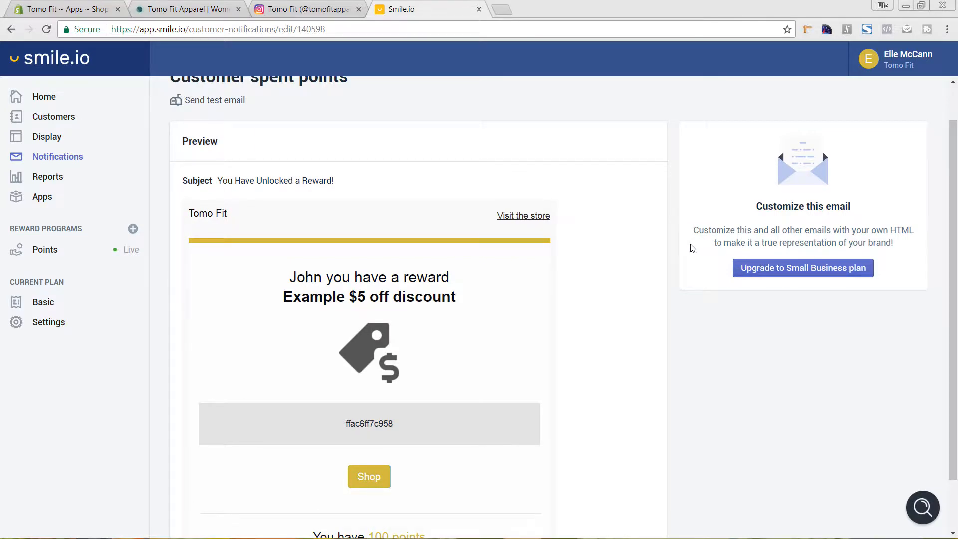
scroll(613, 250, down, 1)
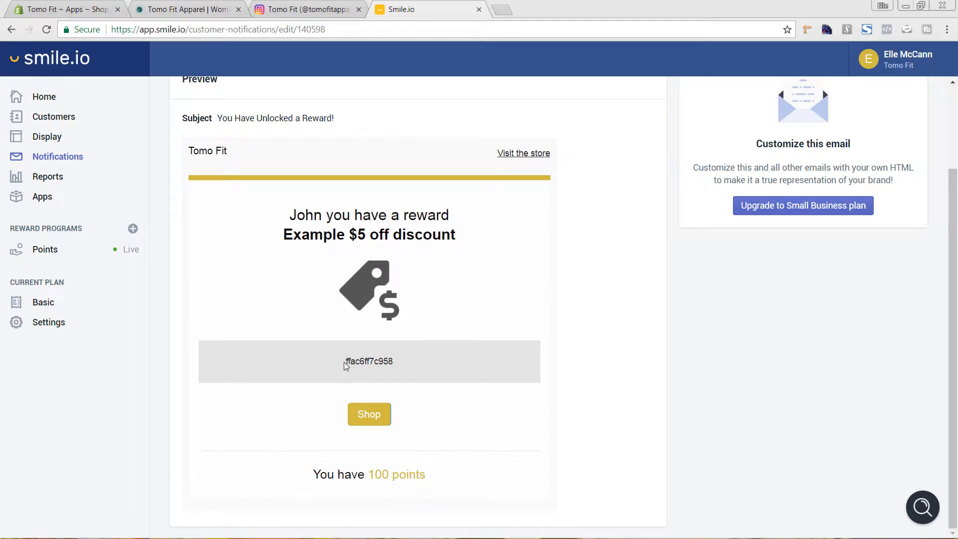
drag(345, 363, 405, 357)
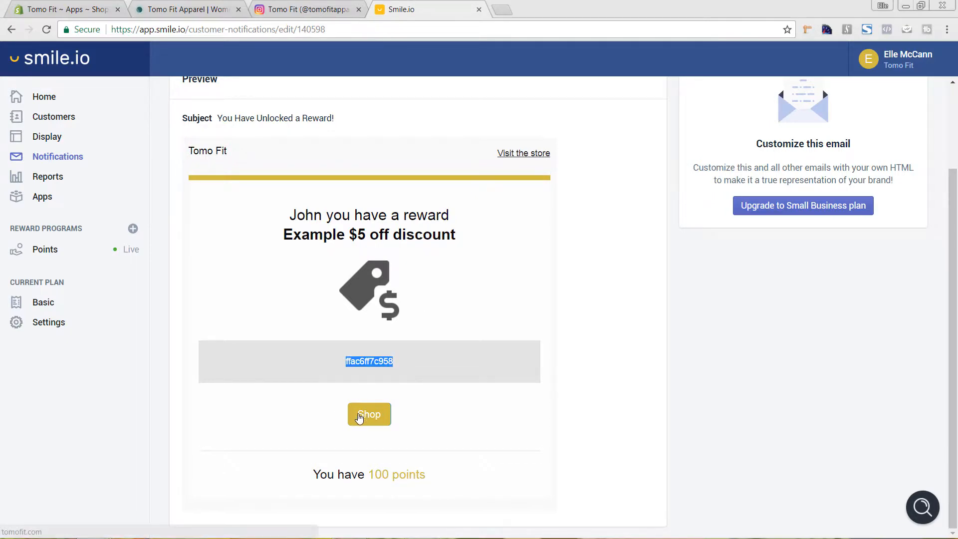
click(702, 373)
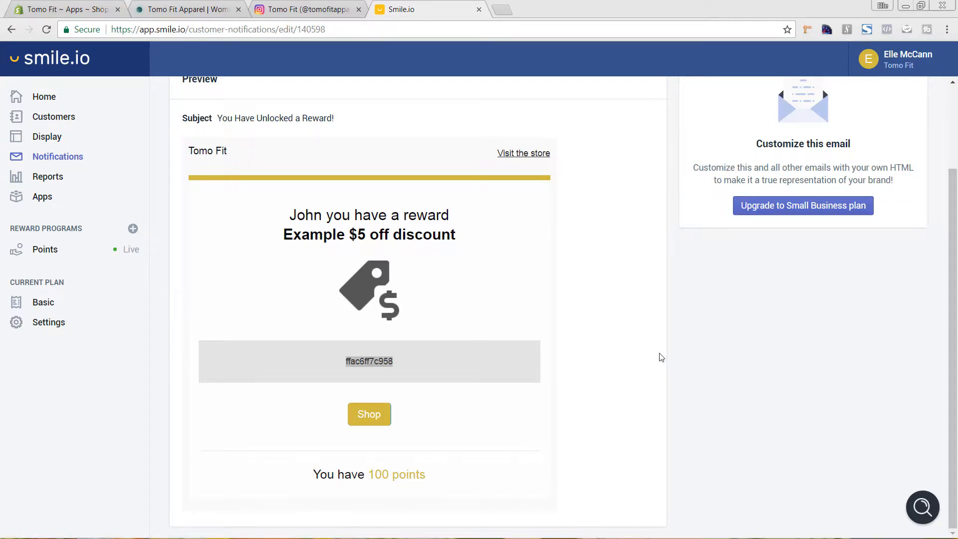
scroll(658, 357, up, 2)
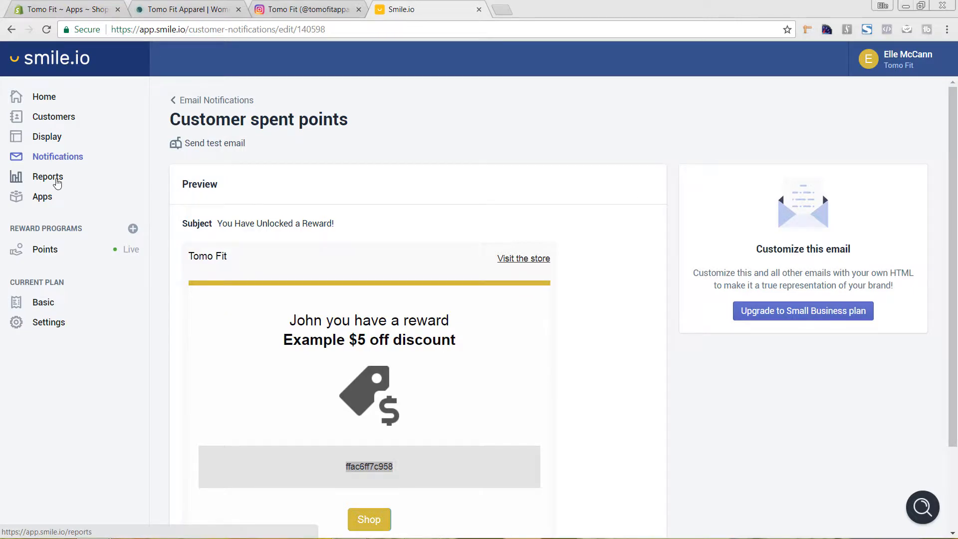
- Review the points activity report and the integrations offered in the Smile app store
click(56, 181)
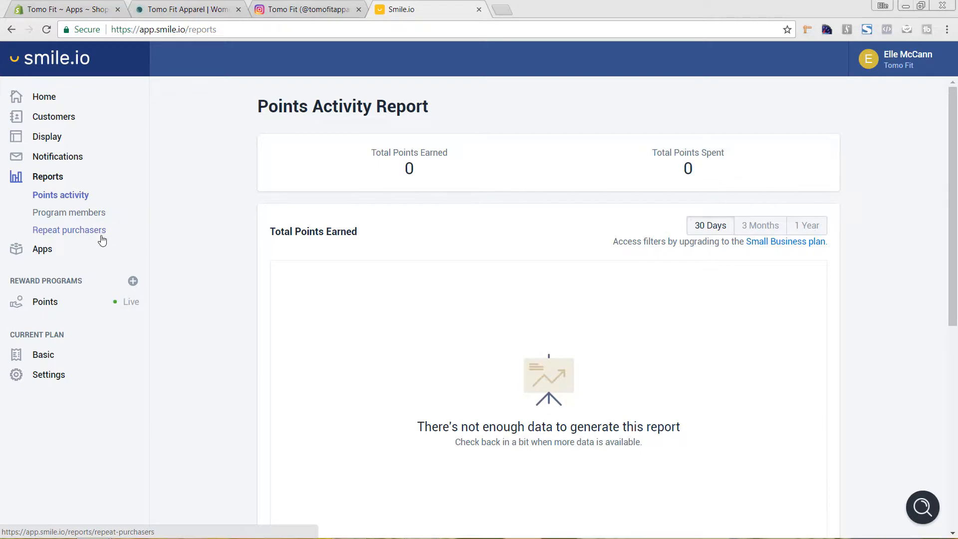
click(49, 256)
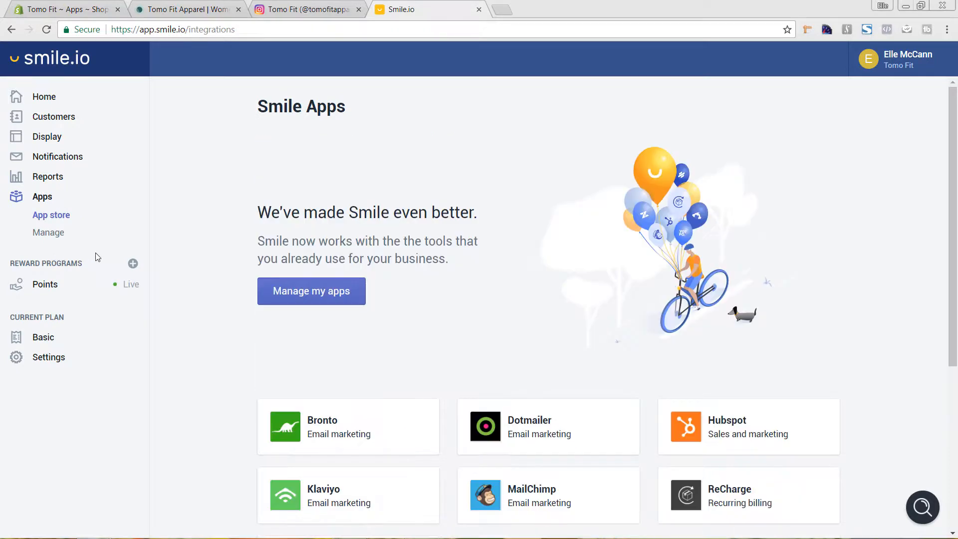
scroll(867, 309, down, 2)
scroll(865, 308, down, 3)
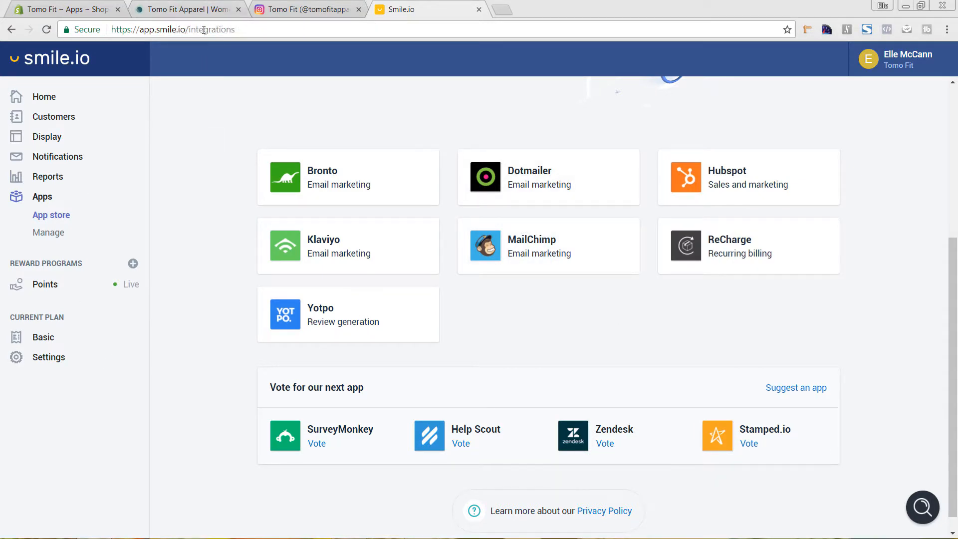
- Switch to the Tomo Fit storefront, reload it and examine the rewards and ways to earn in the Rewards Program panel
click(178, 12)
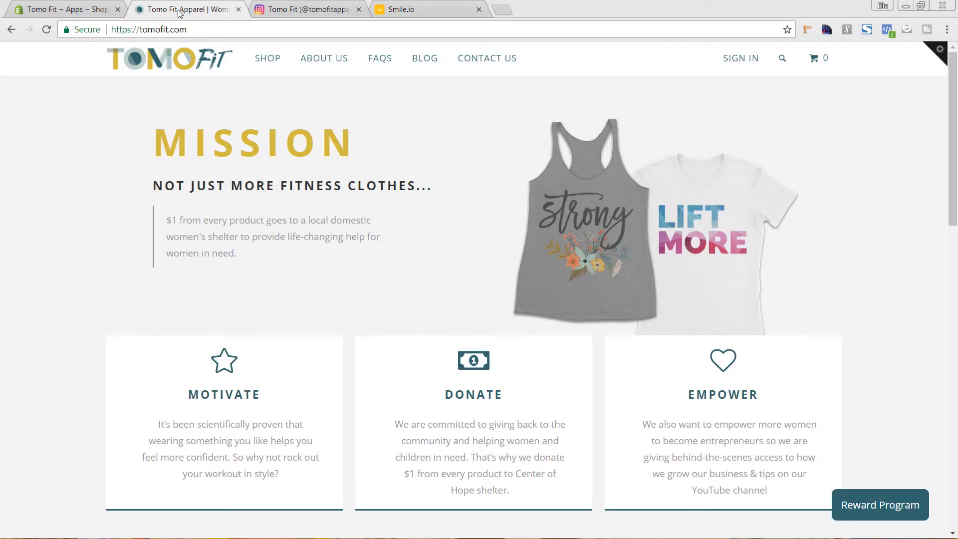
click(49, 33)
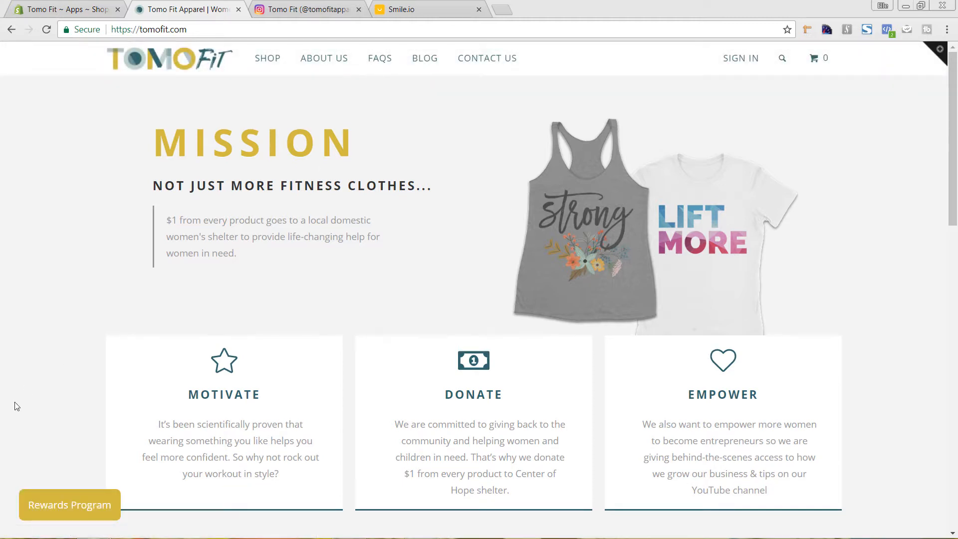
click(66, 509)
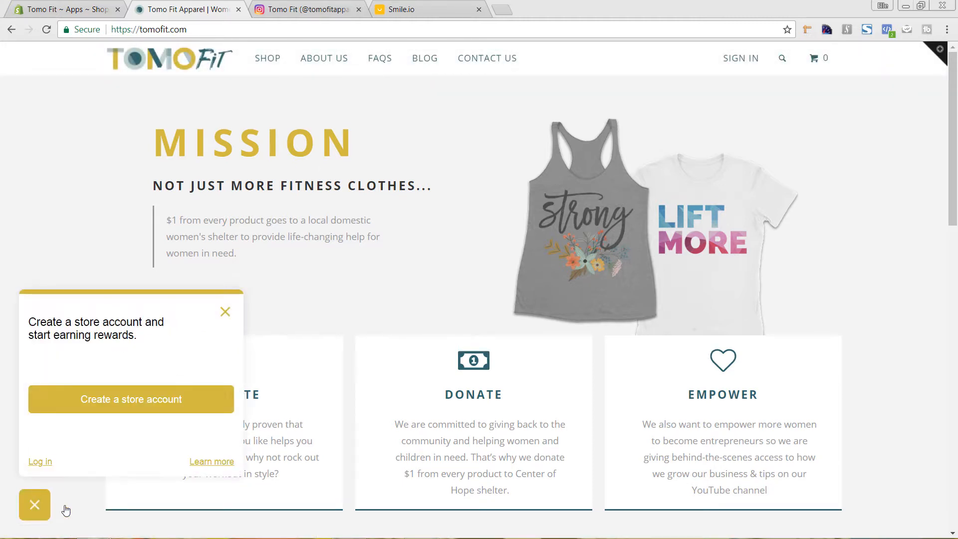
click(204, 466)
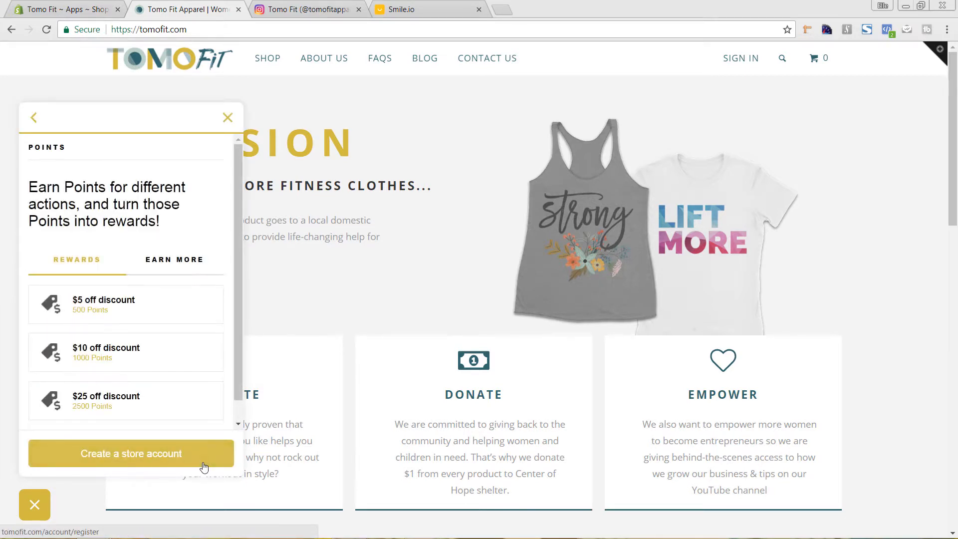
scroll(179, 364, down, 1)
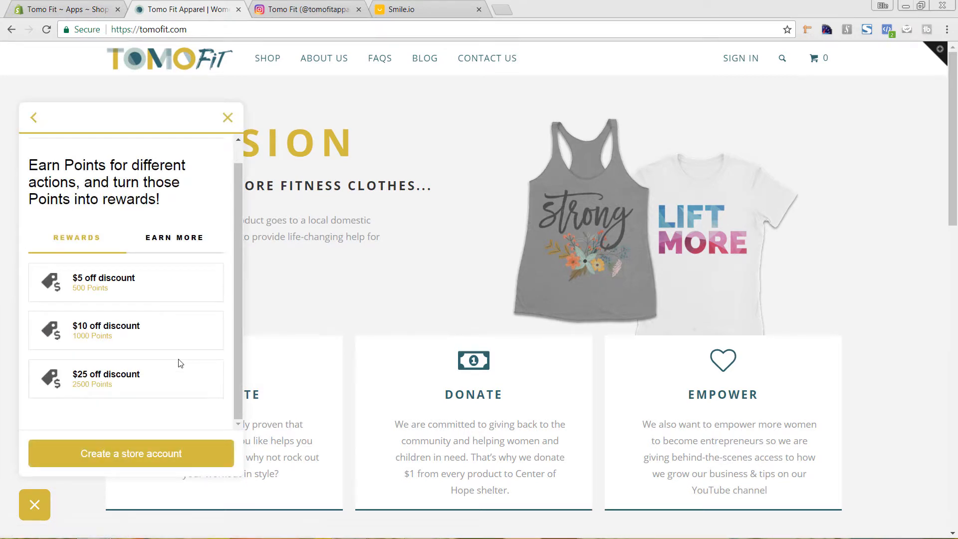
scroll(180, 362, up, 1)
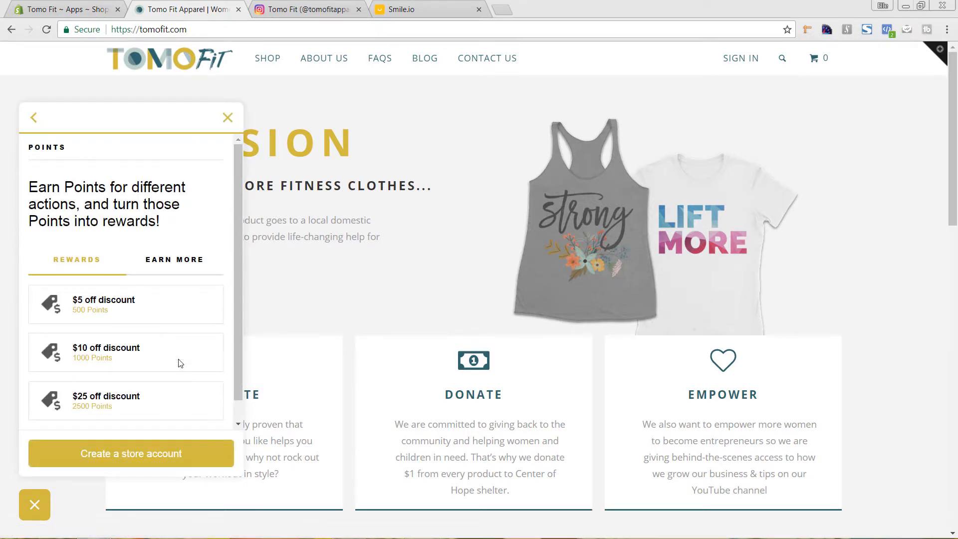
click(171, 260)
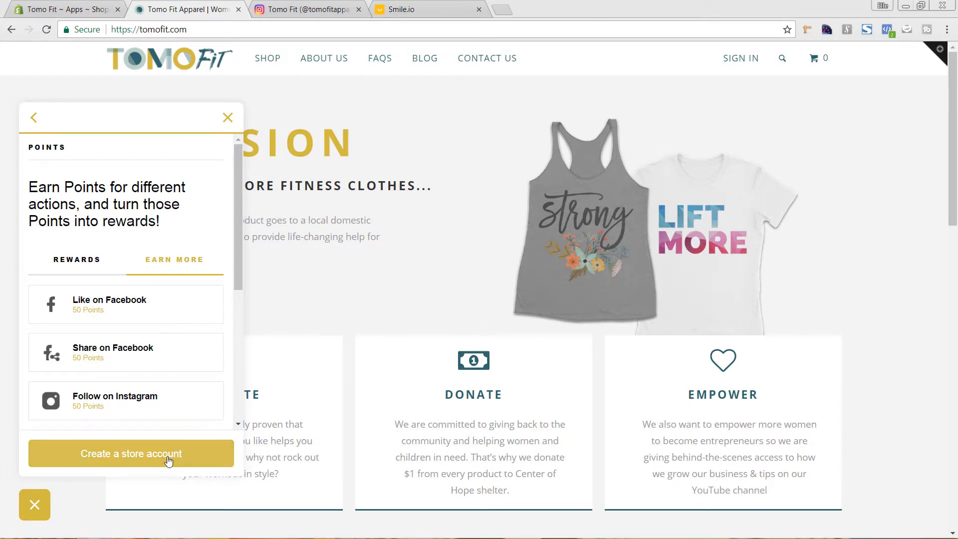
- Create a store account from the rewards panel, filling in the customer's first name, last name, e-mail and account password
click(109, 459)
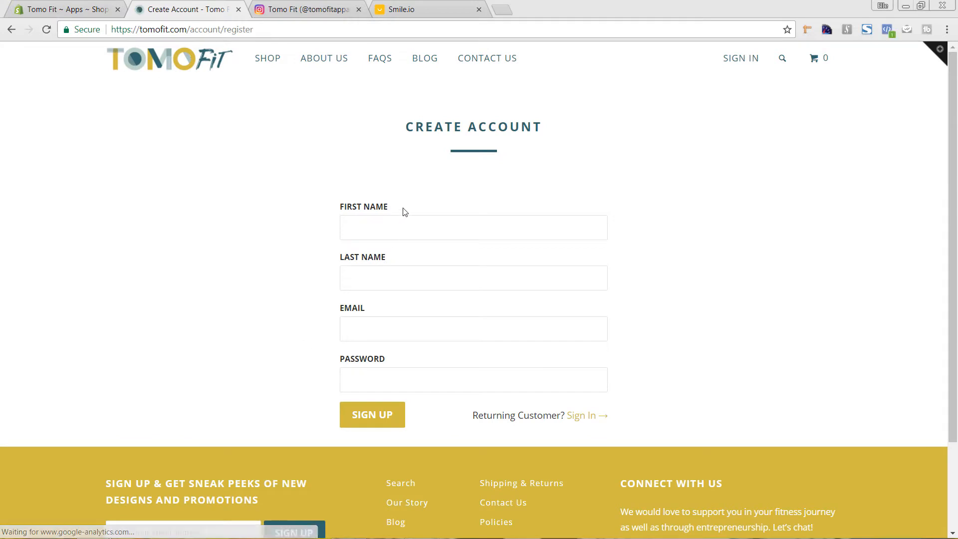
click(401, 223)
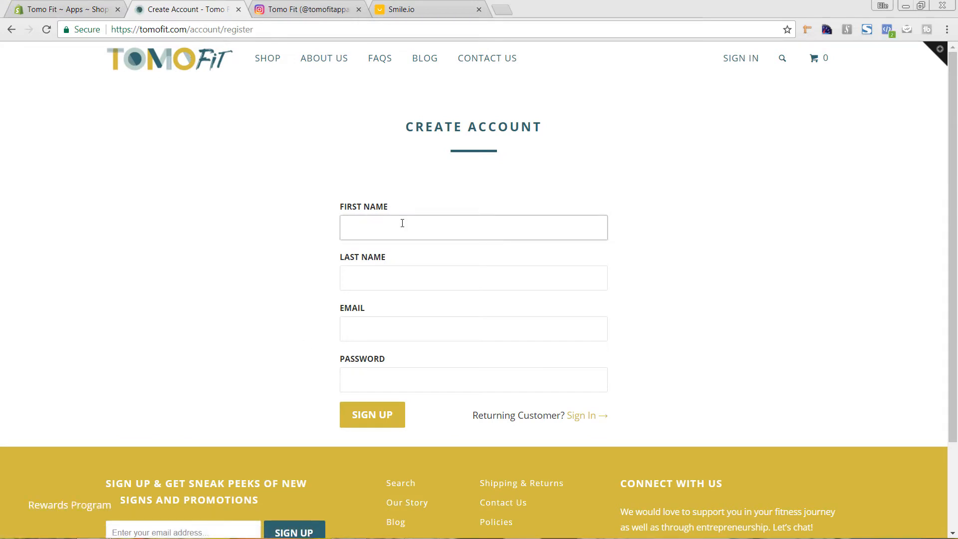
text(Elle)
key(Down)
key(Return)
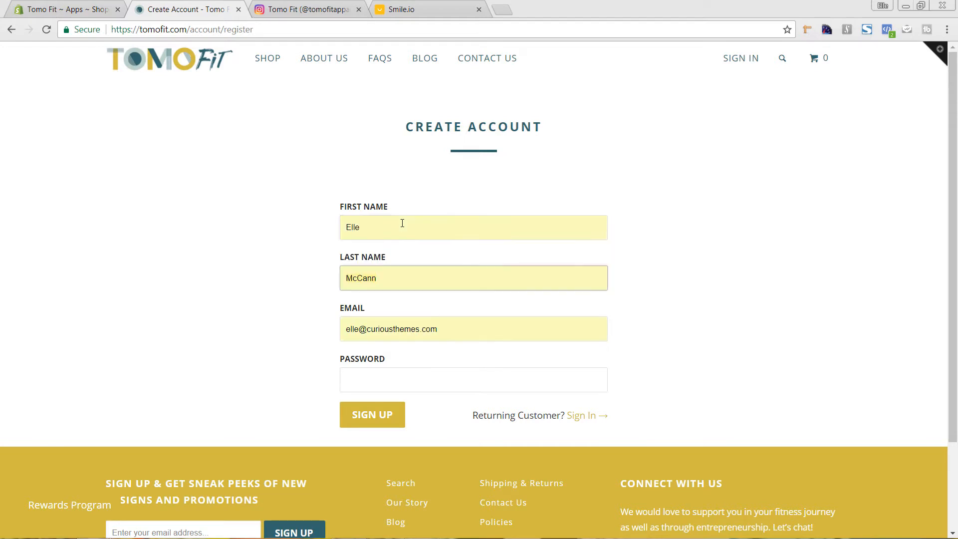
key(Tab)
key(Tab)
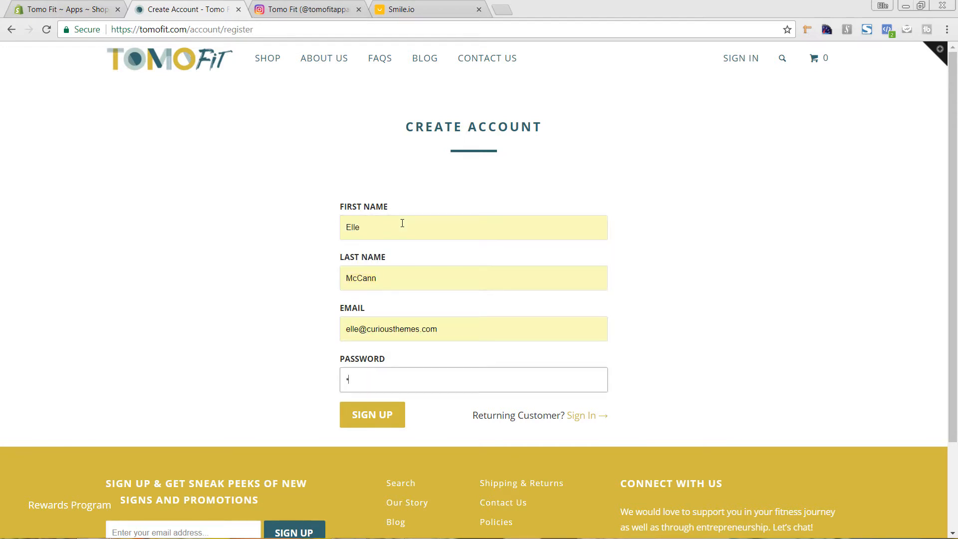
text(••••••••••••)
click(394, 420)
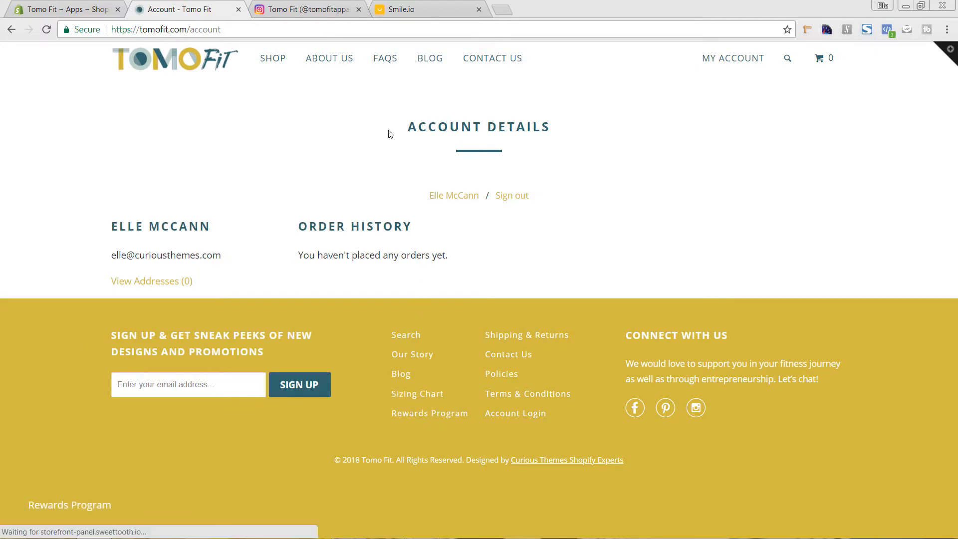
- Check the welcome card and points balance in the signed-in Rewards Program panel, close it and return to the store's home page
click(56, 514)
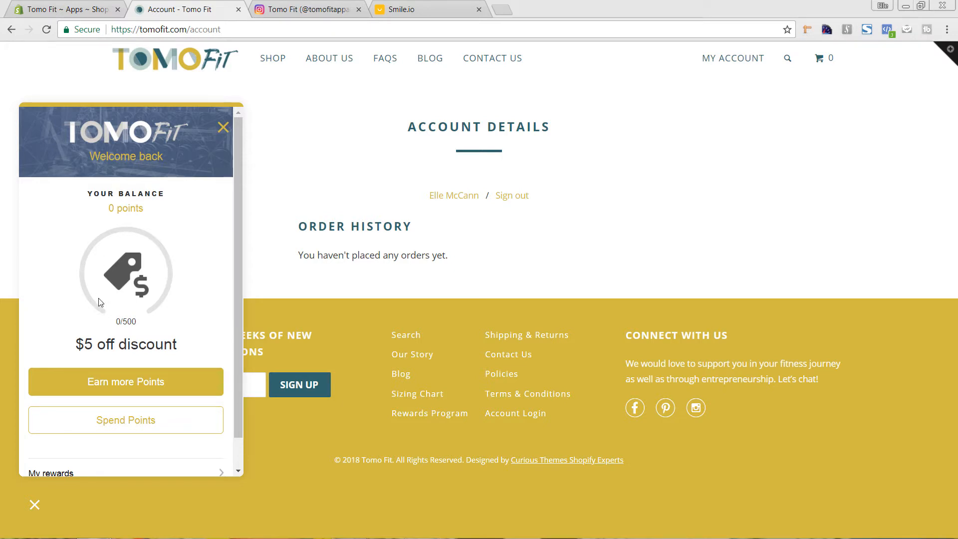
scroll(100, 302, down, 1)
scroll(199, 242, up, 1)
click(224, 129)
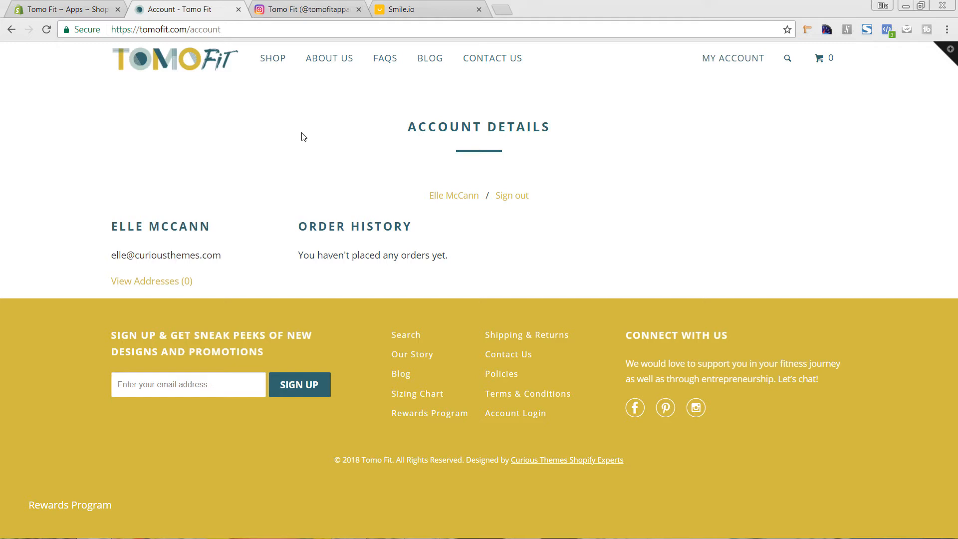
click(197, 66)
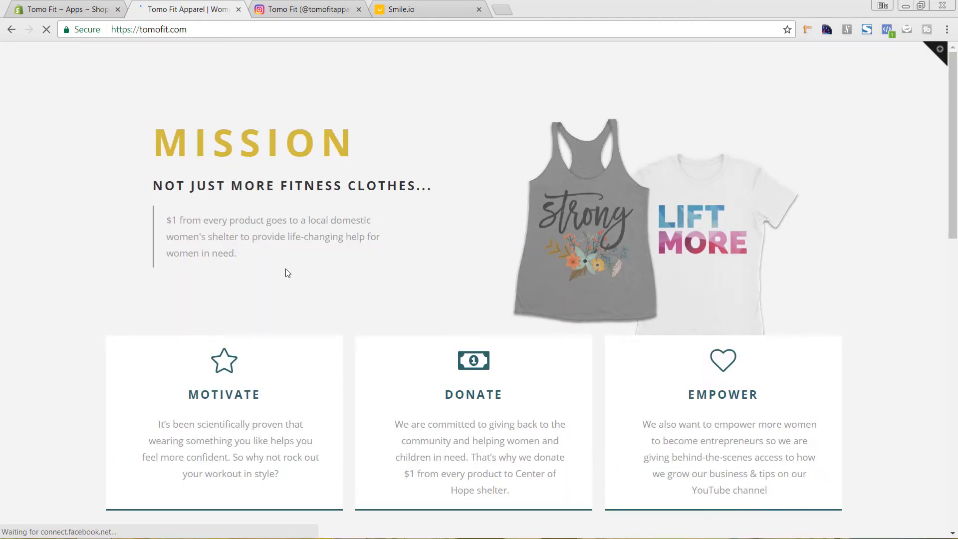